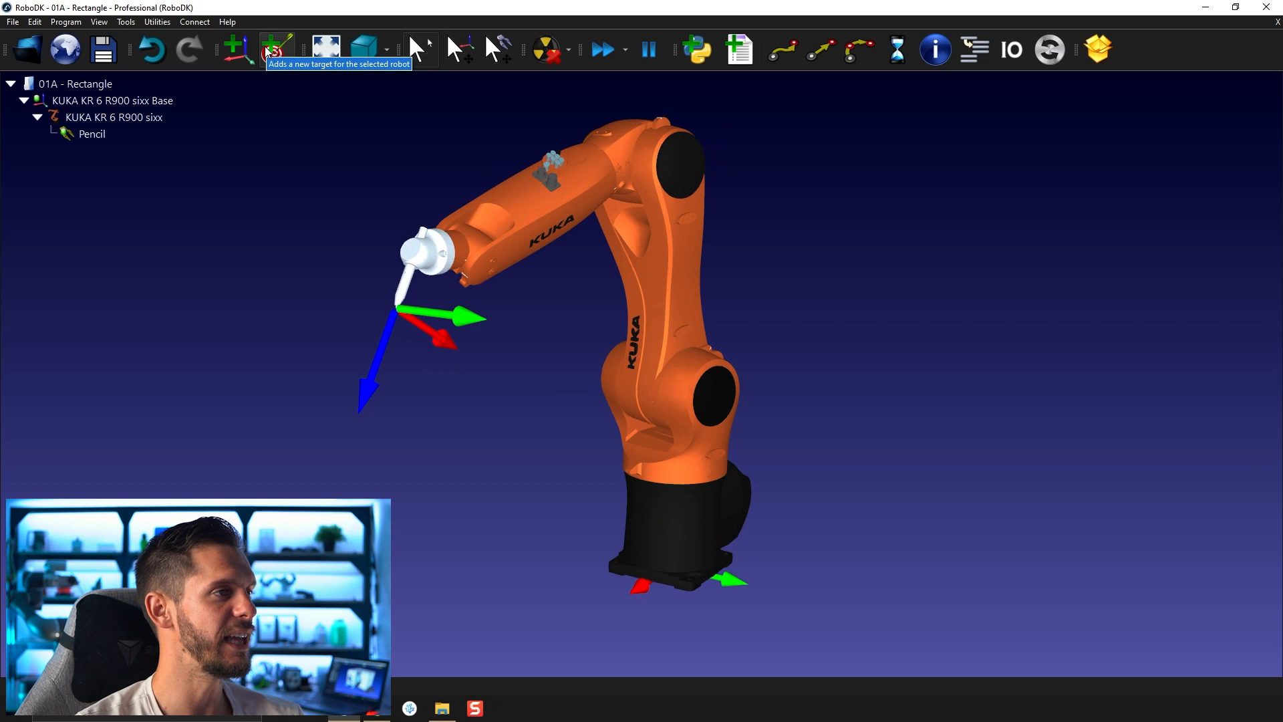
- Add a new robot target at the pencil tool's current position
left_click(267, 52)
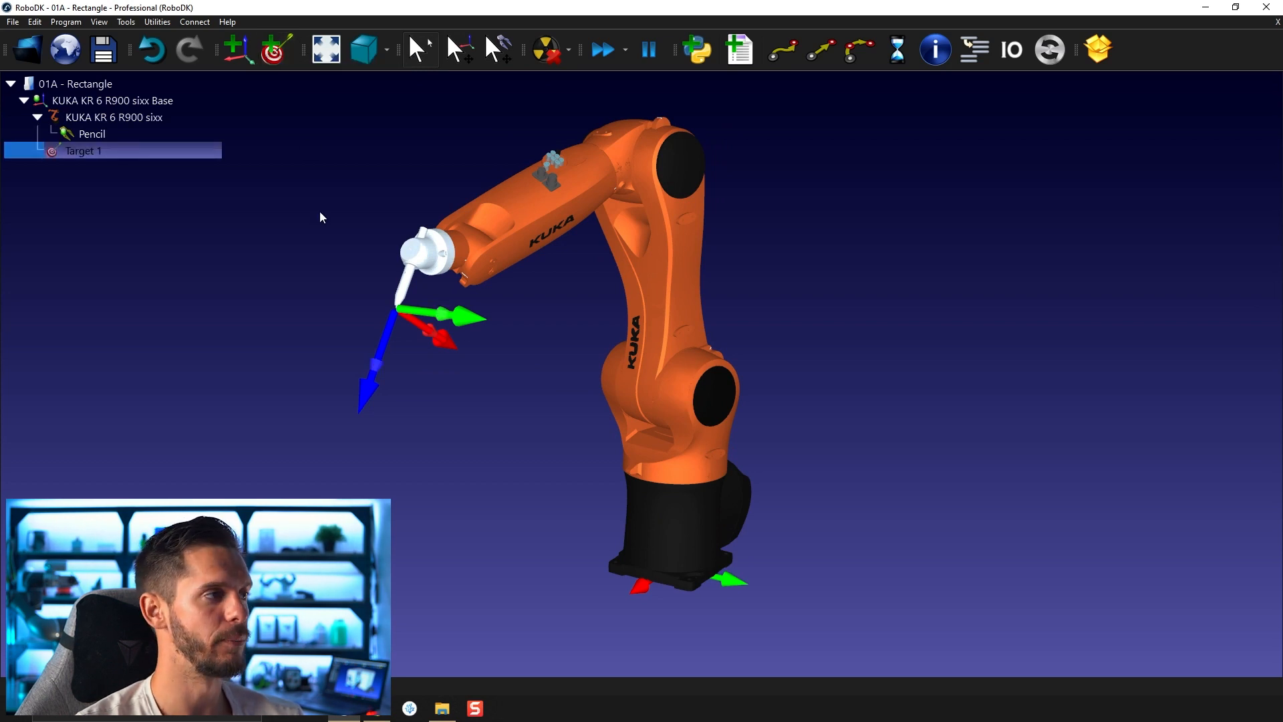
left_click(263, 228)
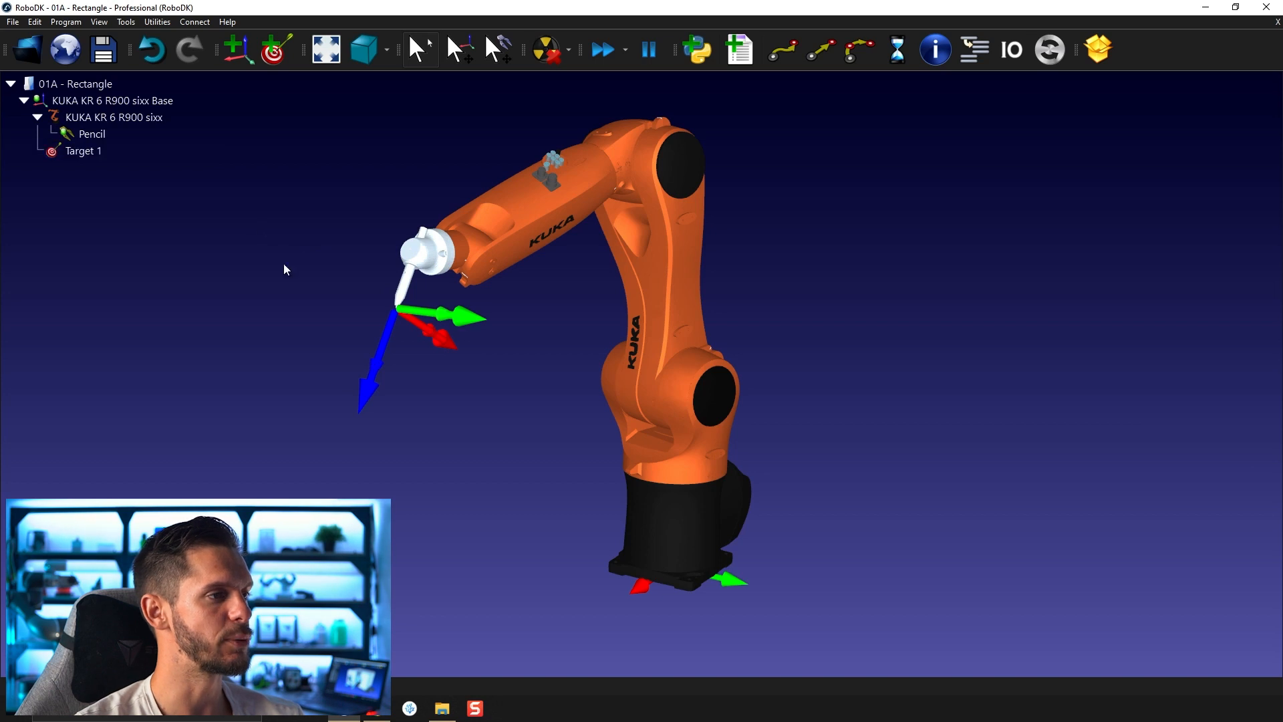
scroll(381, 330, "up", 3)
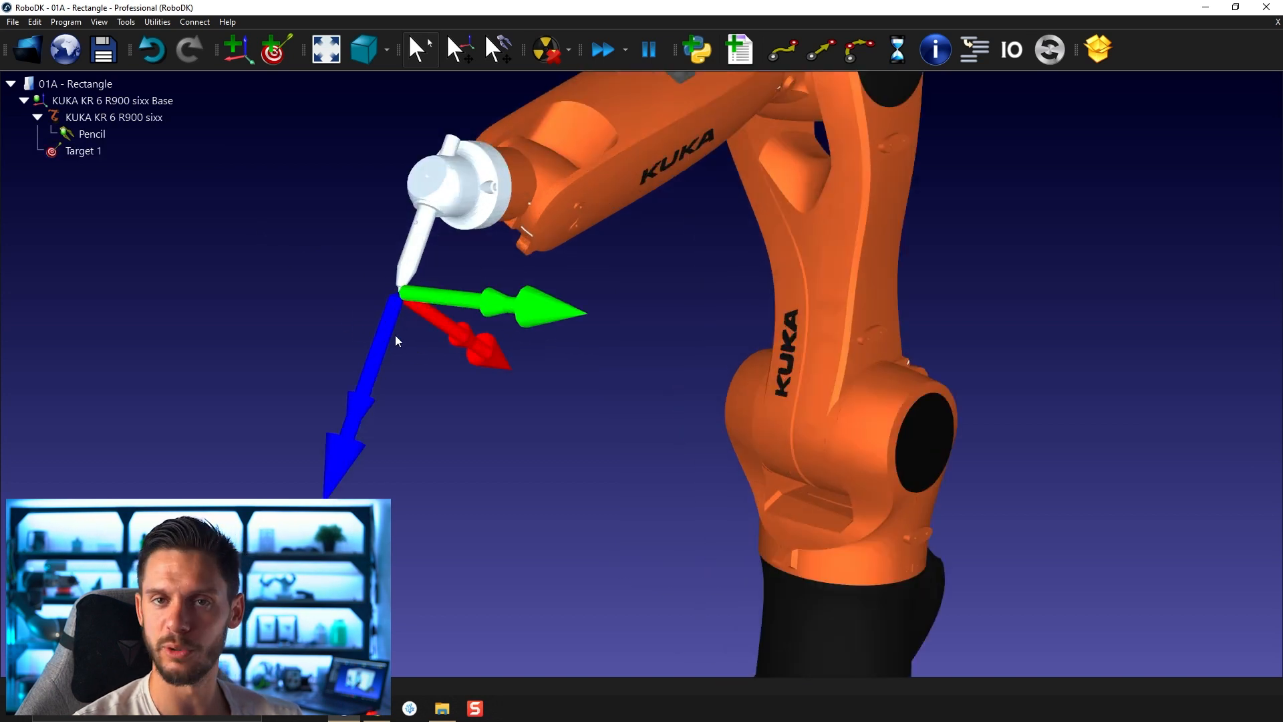
left_click(59, 157)
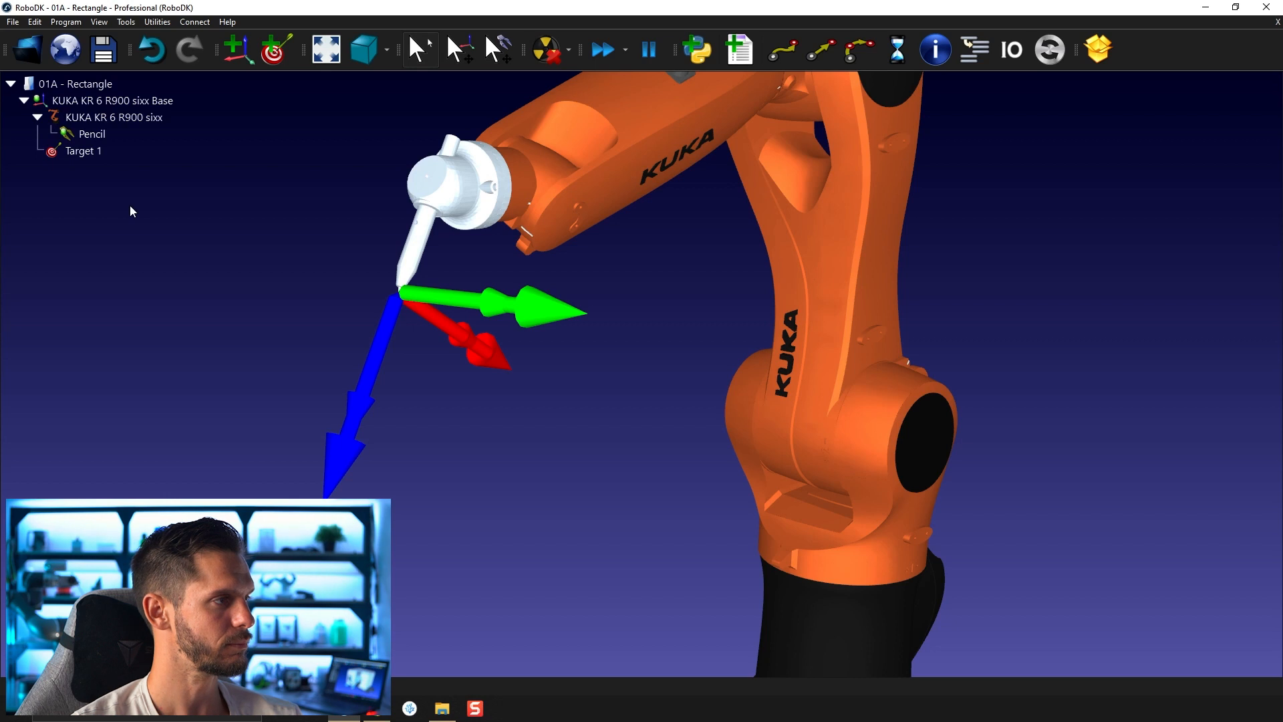
- Move the robot's pencil tip away from Target 1 and show the item names in the 3D view
scroll(584, 417, "down", 4)
key("alt")
left_click_drag(561, 365, 756, 430, "alt")
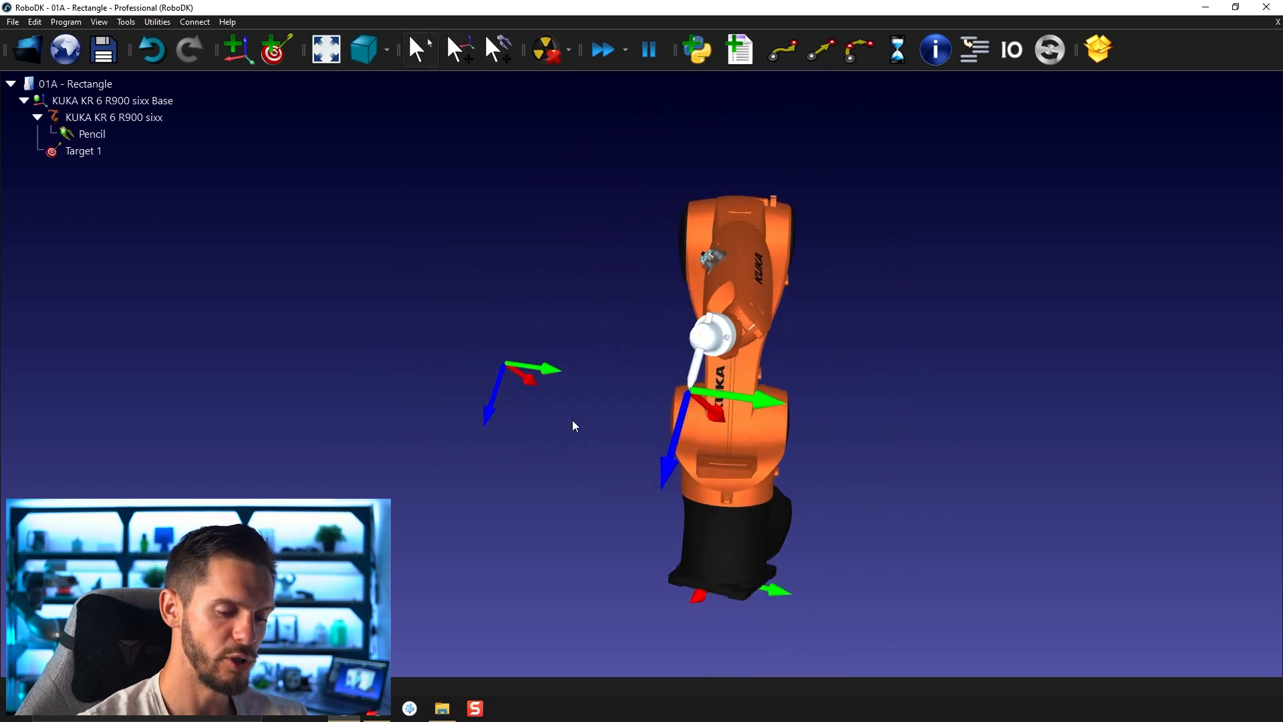
left_click_drag(565, 411, 504, 312)
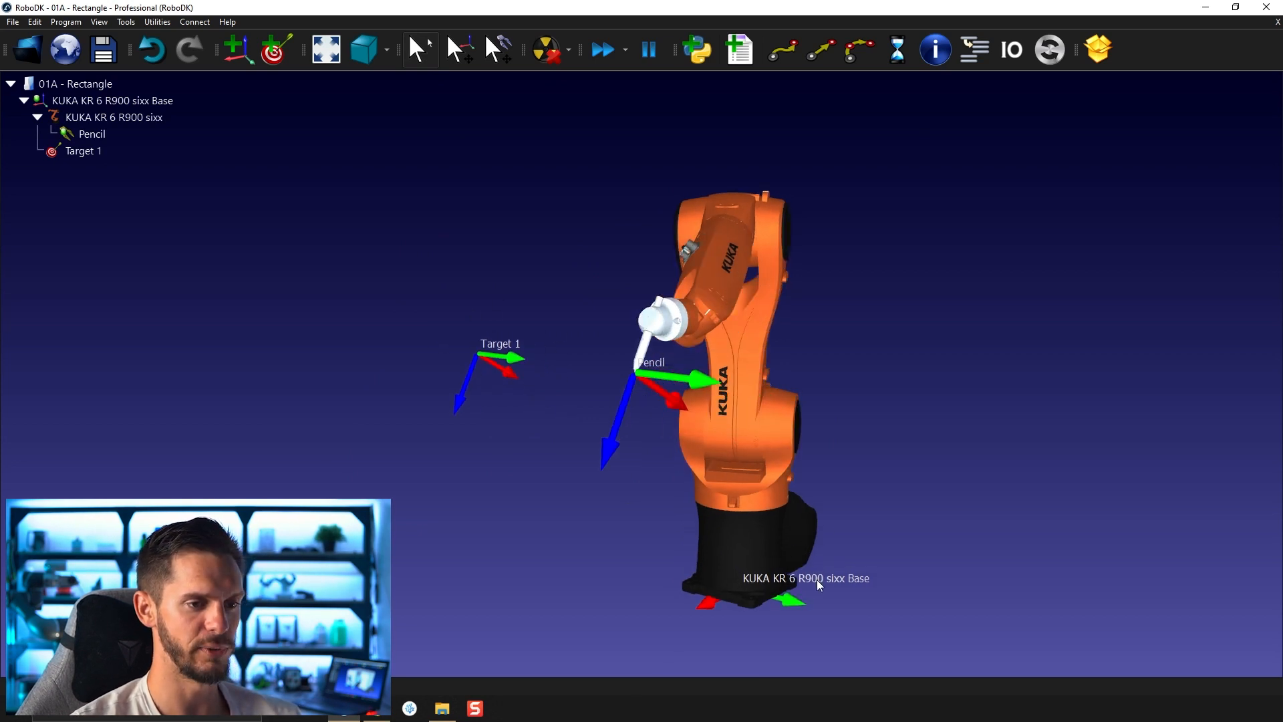
left_click_drag(627, 516, 589, 477)
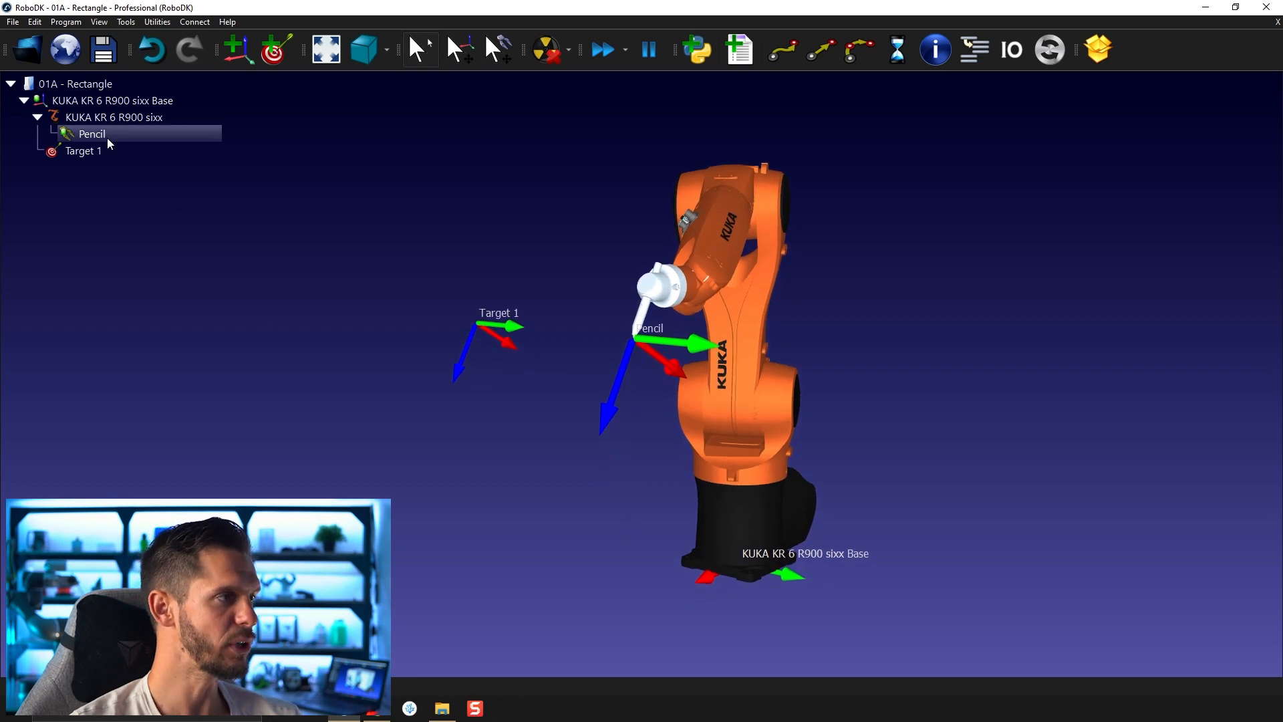
- Test Target 1 by sending the robot to it repeatedly, moving the arm away between runs
double_click(71, 151)
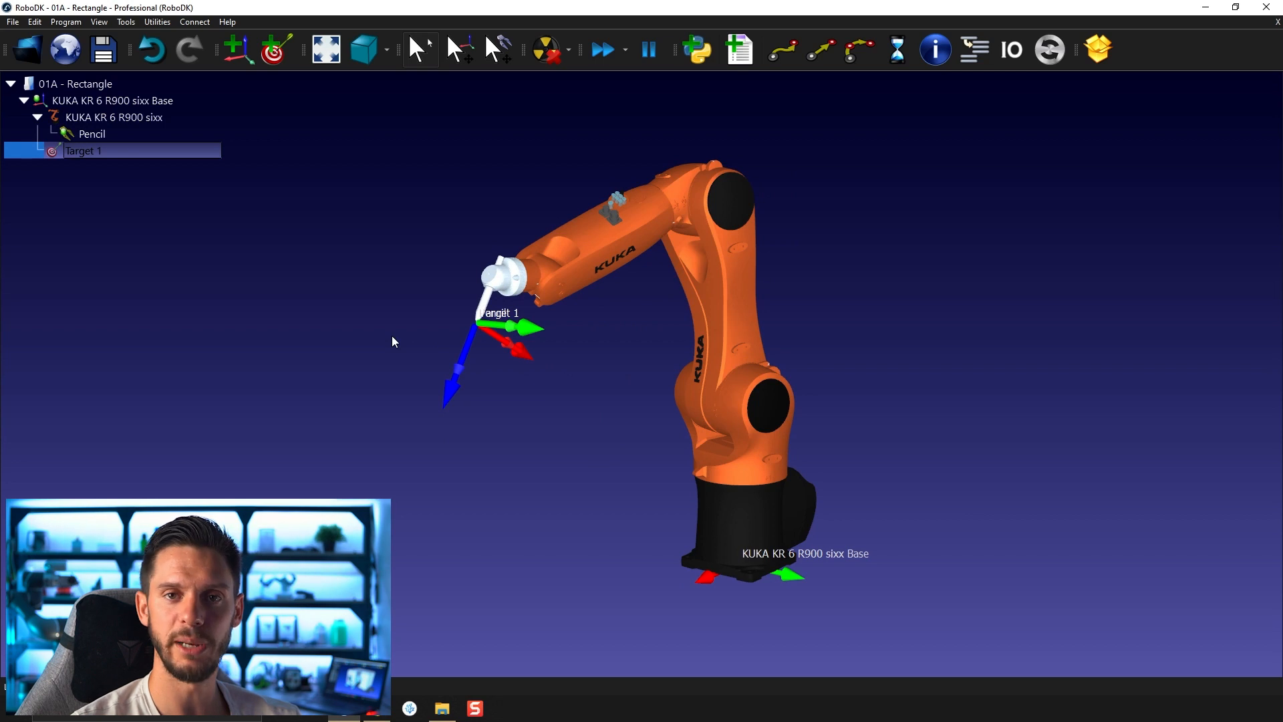
left_click_drag(528, 323, 670, 364, "alt")
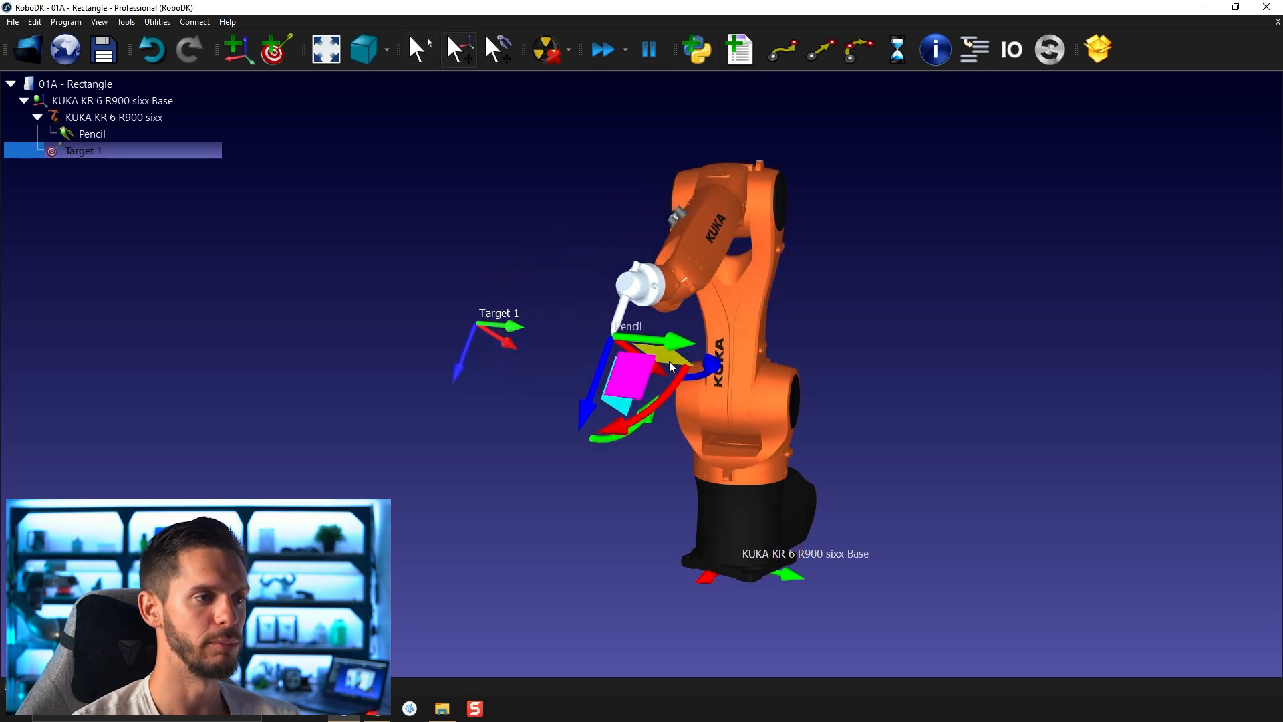
double_click(79, 157)
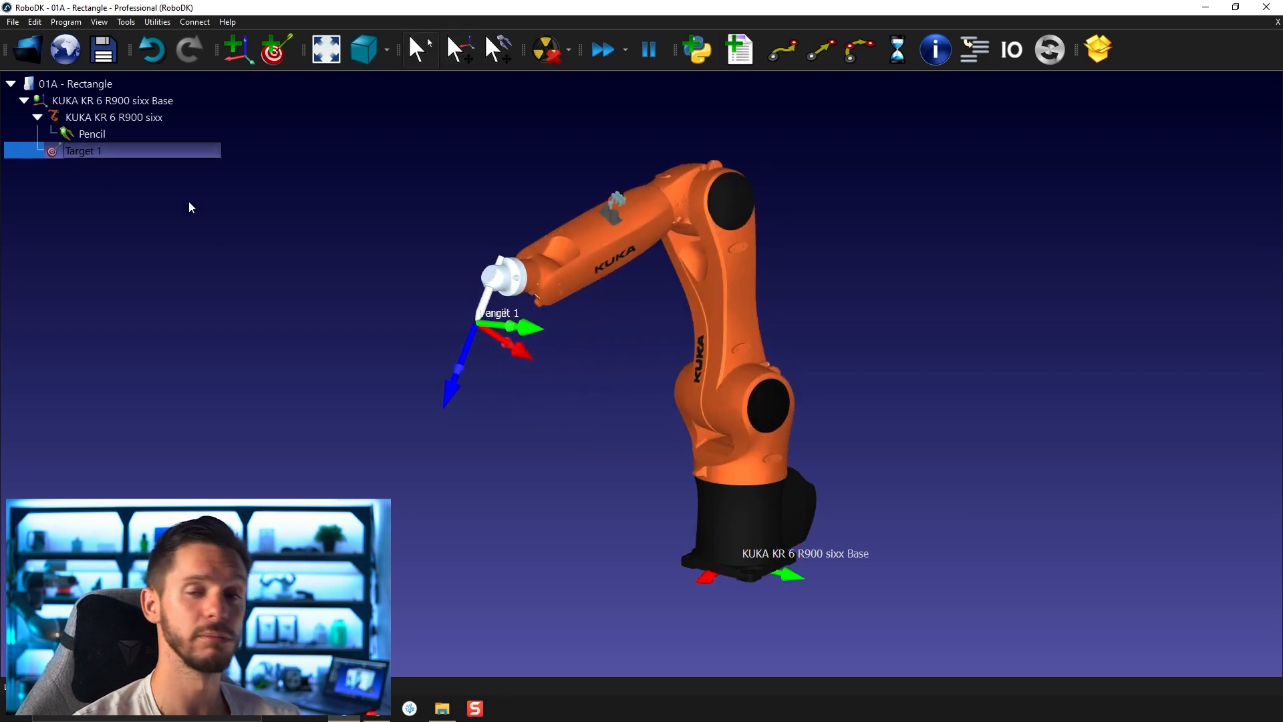
left_click_drag(532, 334, 751, 365, "alt")
double_click(80, 151)
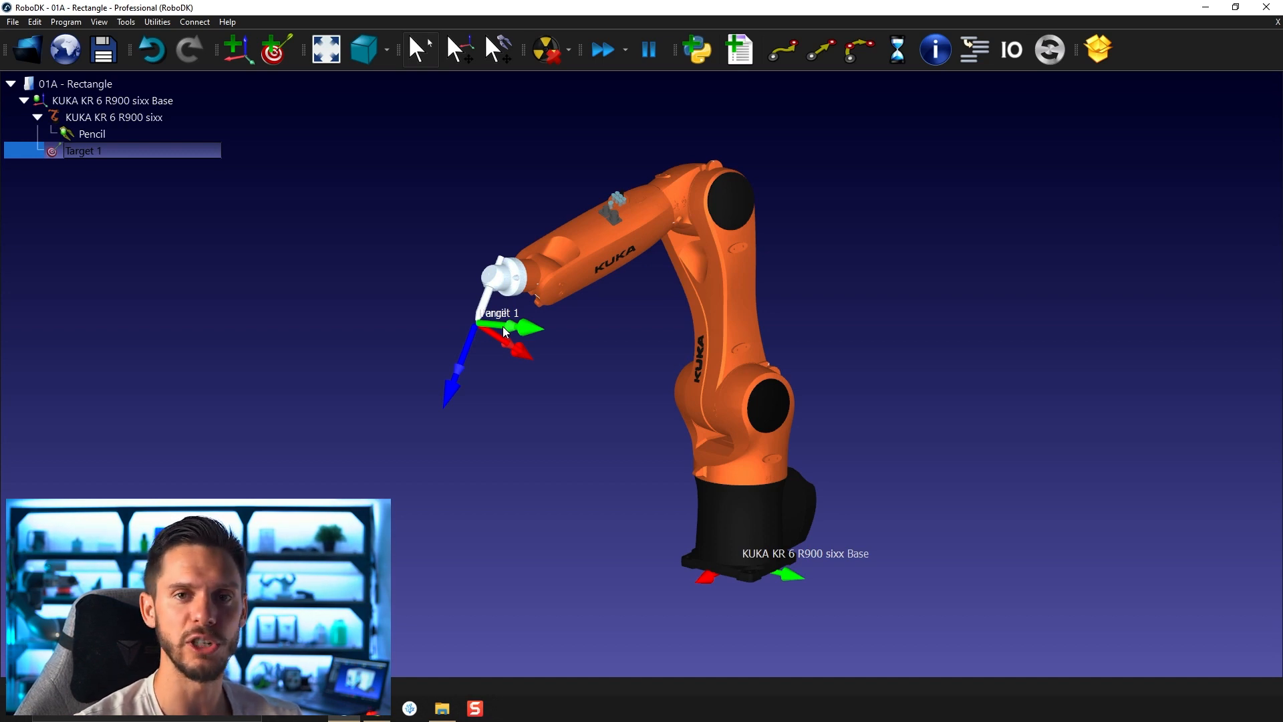
- Add two more targets for the rectangle: one level with Target 1 across from it, and one straight below that second point
mouse_move(541, 355)
left_mouse_down("alt")
mouse_move(621, 361)
mouse_move(736, 398)
left_mouse_up("alt")
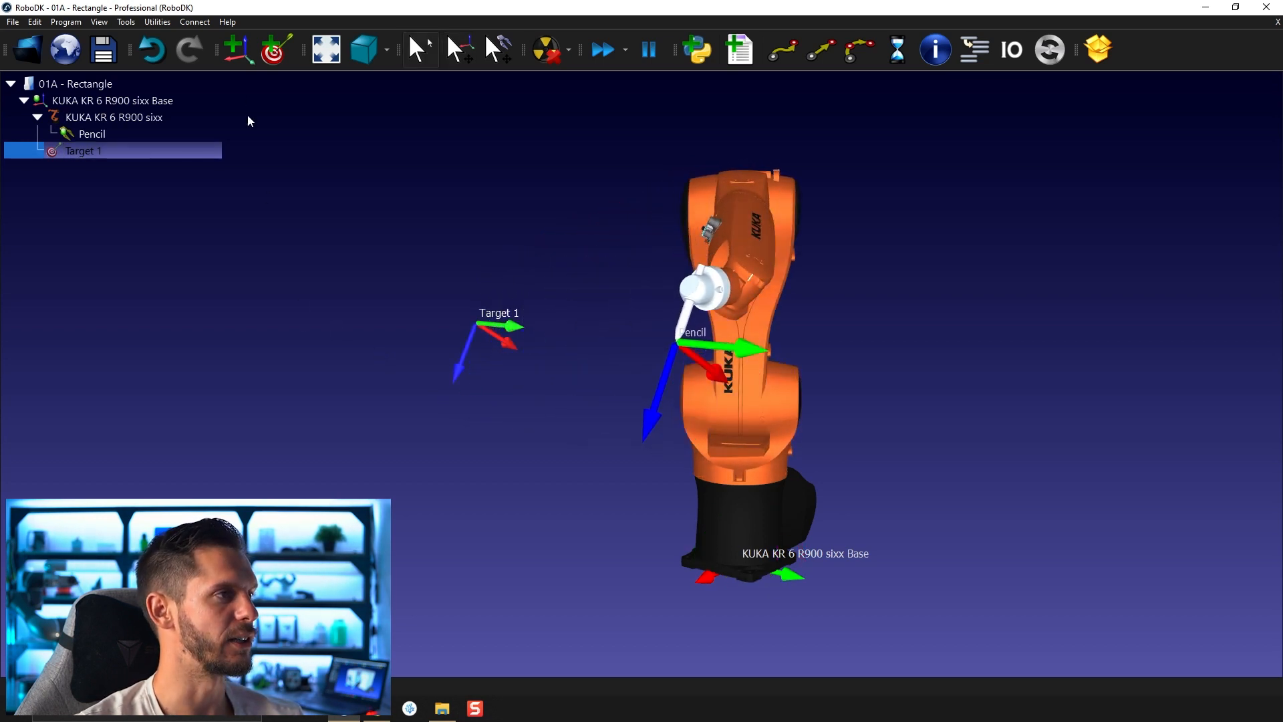
left_click(274, 50)
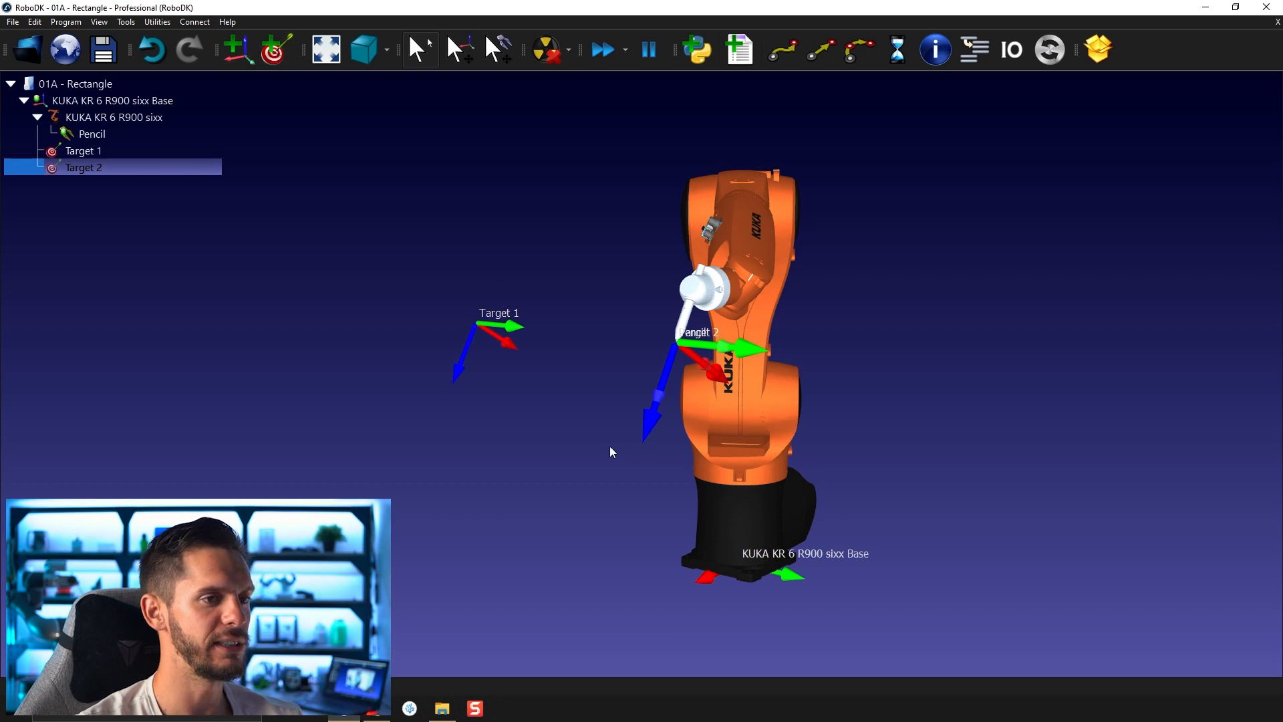
key("alt")
left_click_drag(692, 418, 687, 567, "alt")
left_click(276, 50)
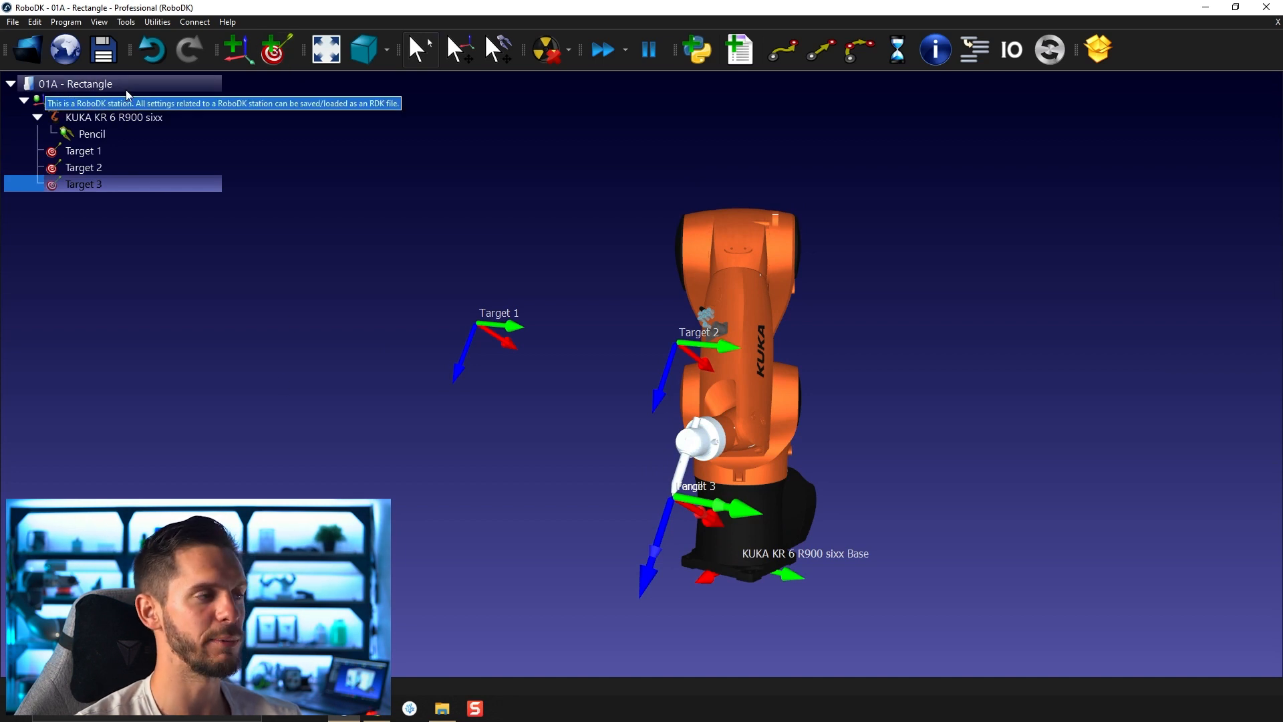
- Move the pencil tip directly below Target 1 and add a fourth target there to complete the rectangle
middle_click_drag(471, 490, 511, 434)
right_click_drag(511, 434, 511, 435)
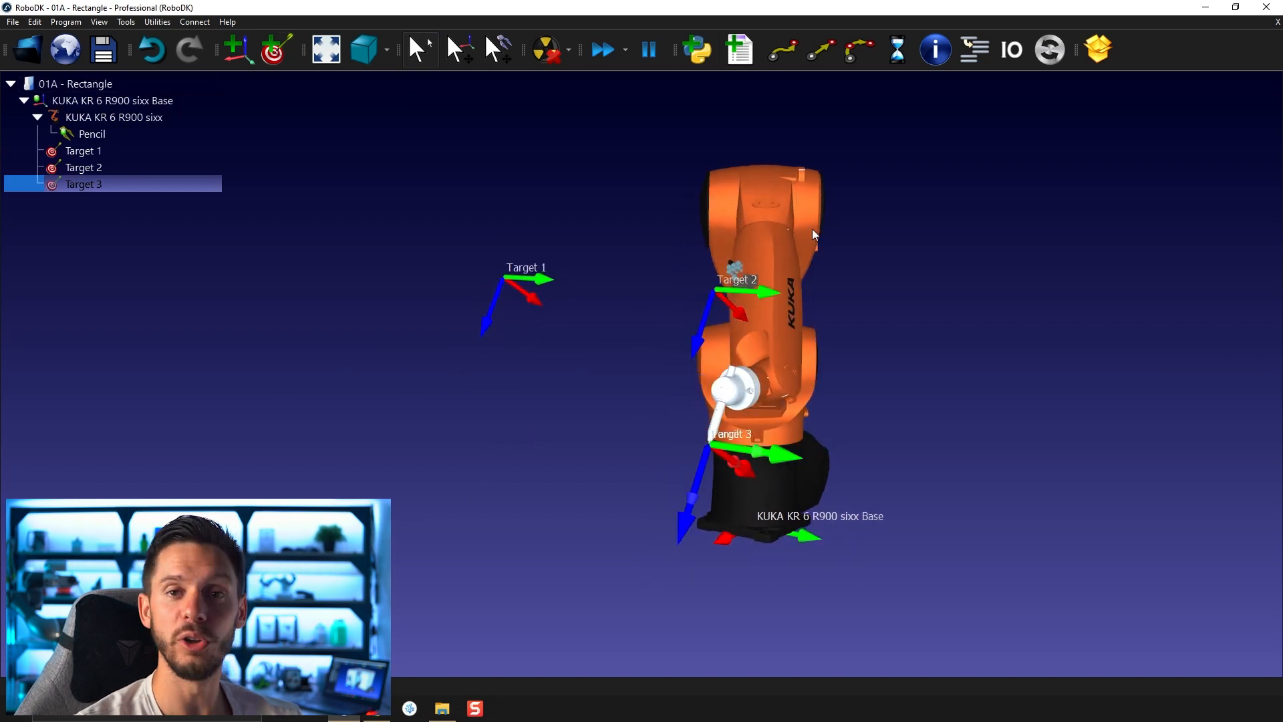
key("alt")
left_click_drag(789, 461, 567, 433, "alt")
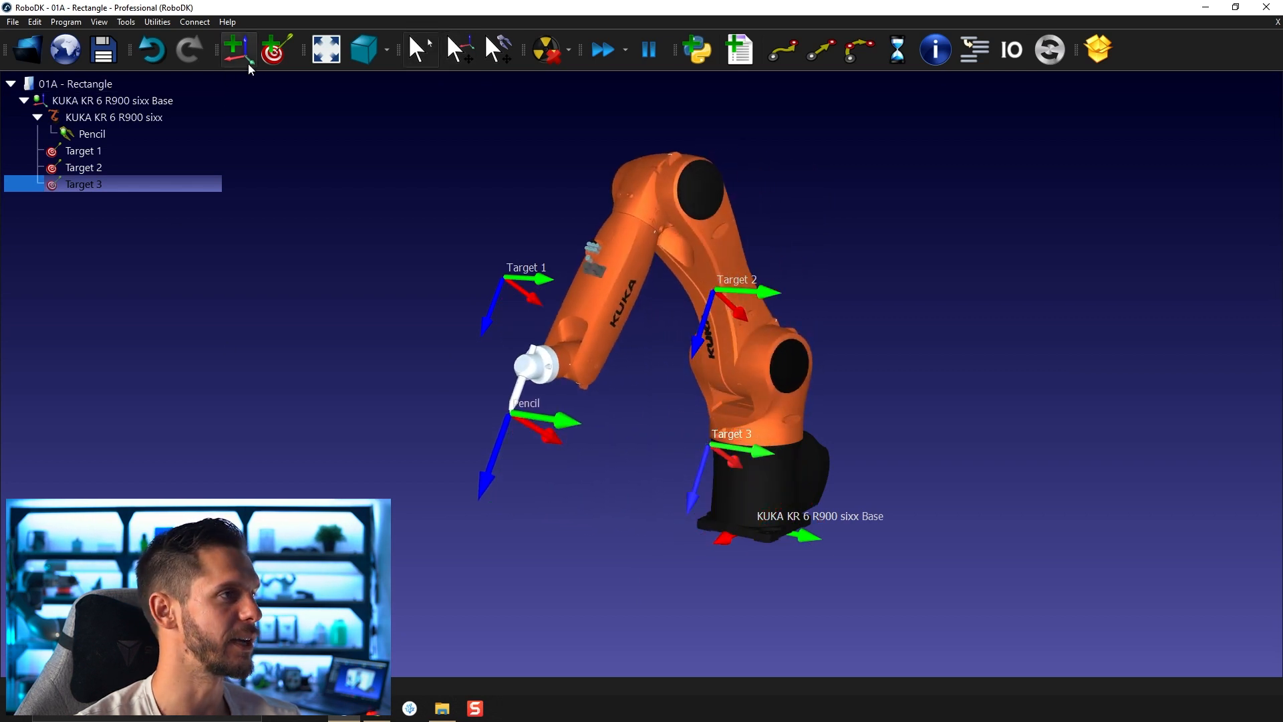
left_click(267, 60)
left_click(327, 199)
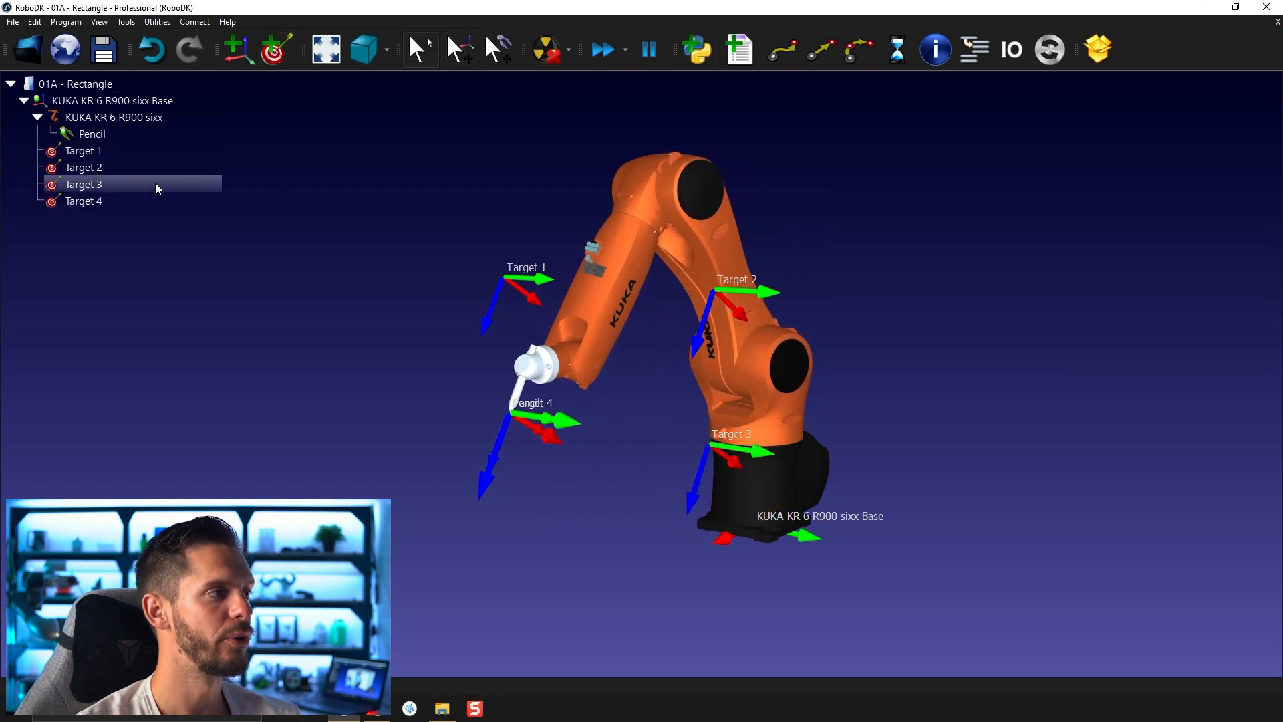
- Run the robot through Targets 1 to 4 in order, twice, to check the rectangular path
left_click_drag(322, 245, 207, 260)
double_click(83, 151)
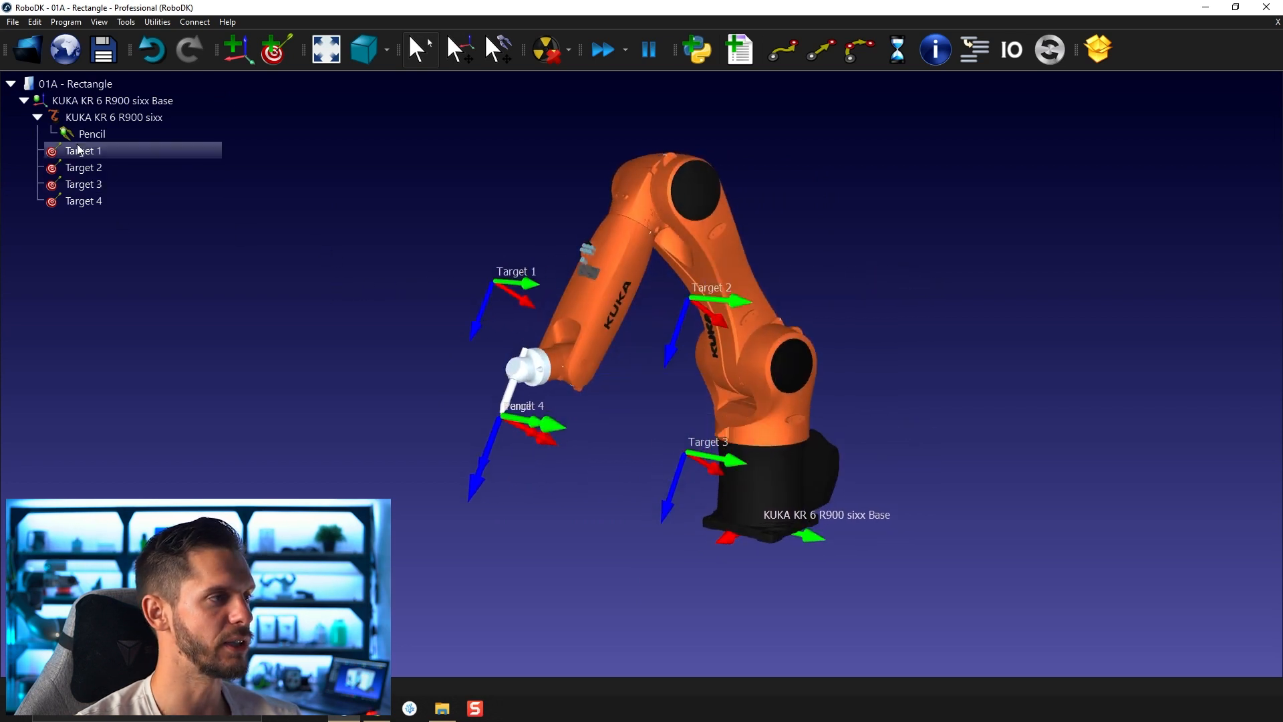
left_click(80, 168)
double_click(81, 170)
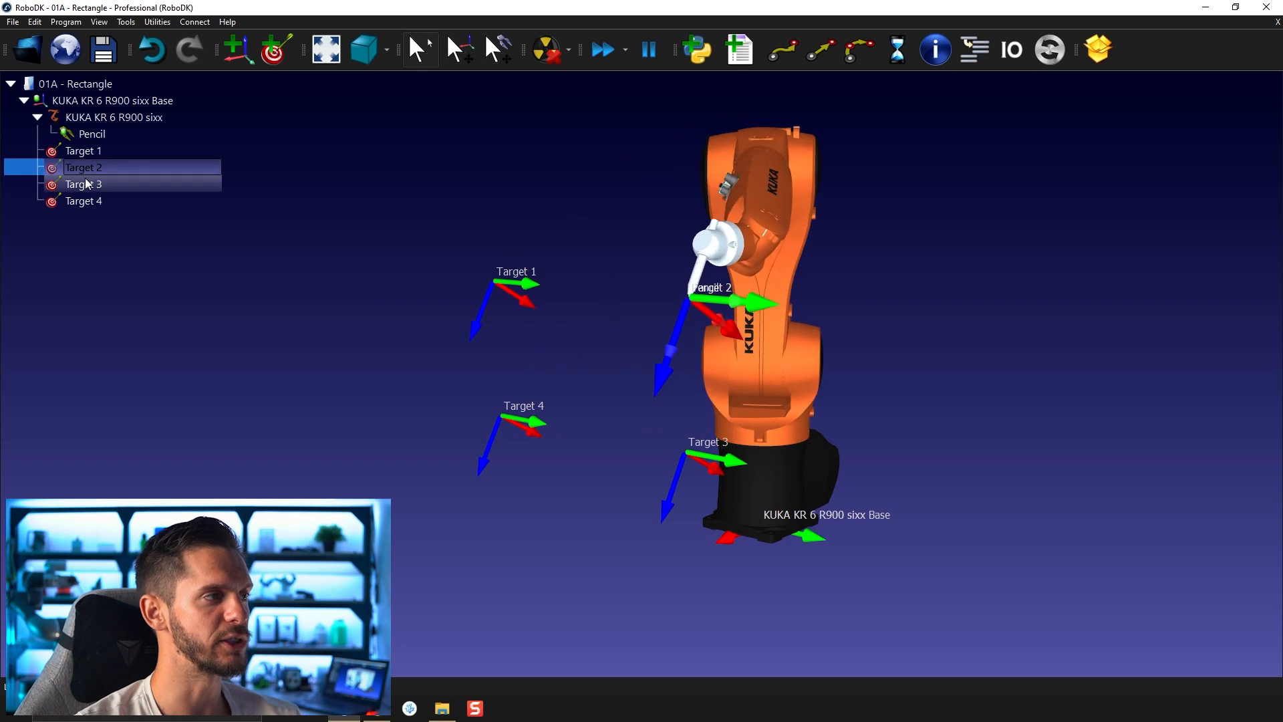
double_click(86, 186)
double_click(93, 202)
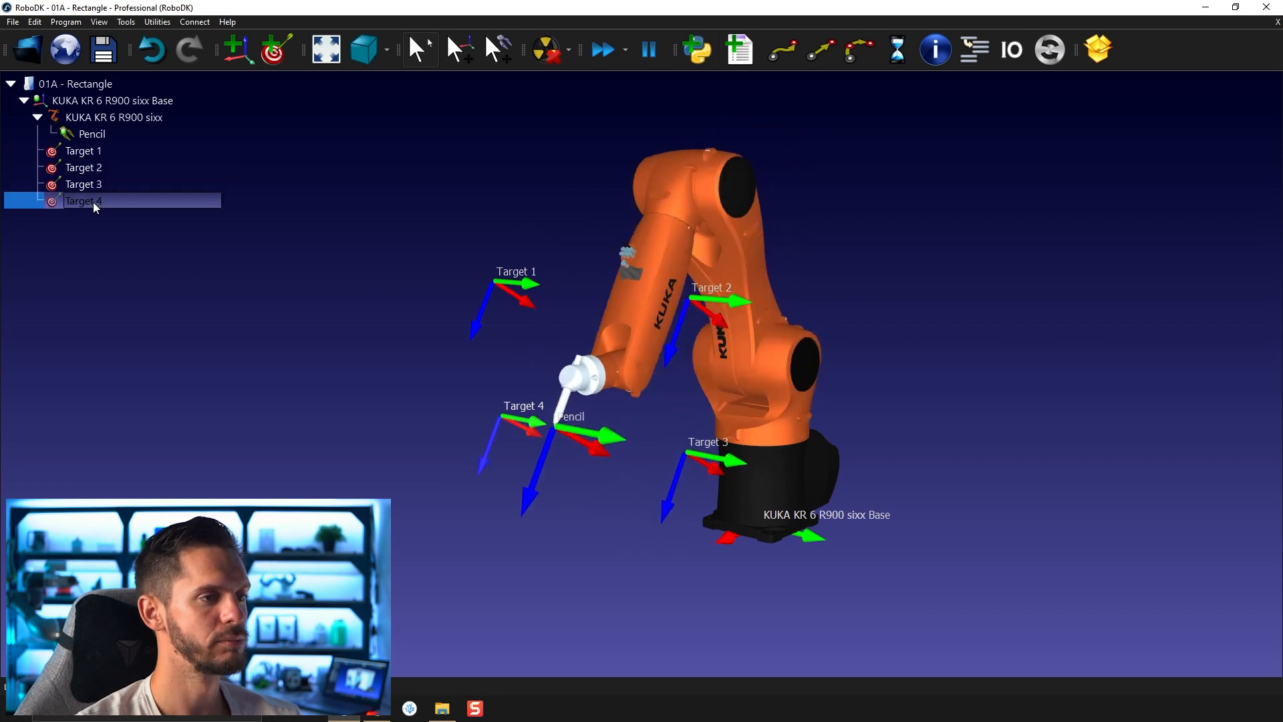
double_click(110, 152)
double_click(117, 164)
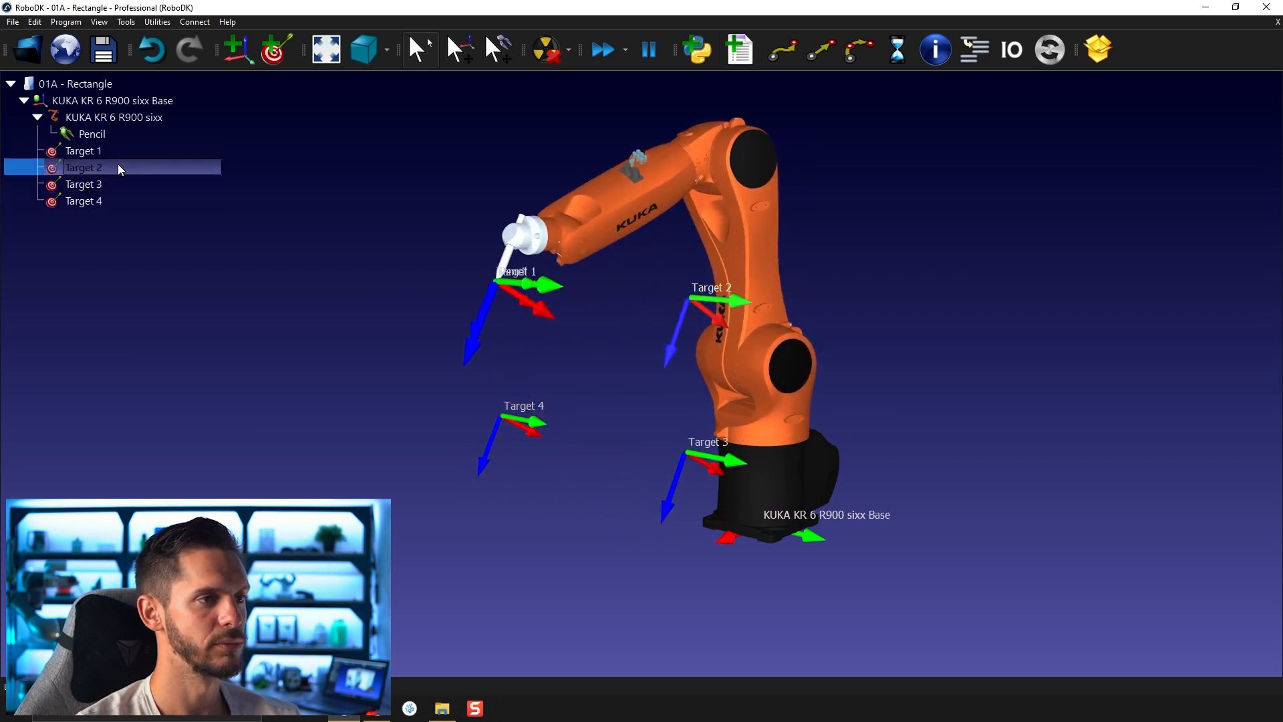
double_click(119, 183)
double_click(126, 199)
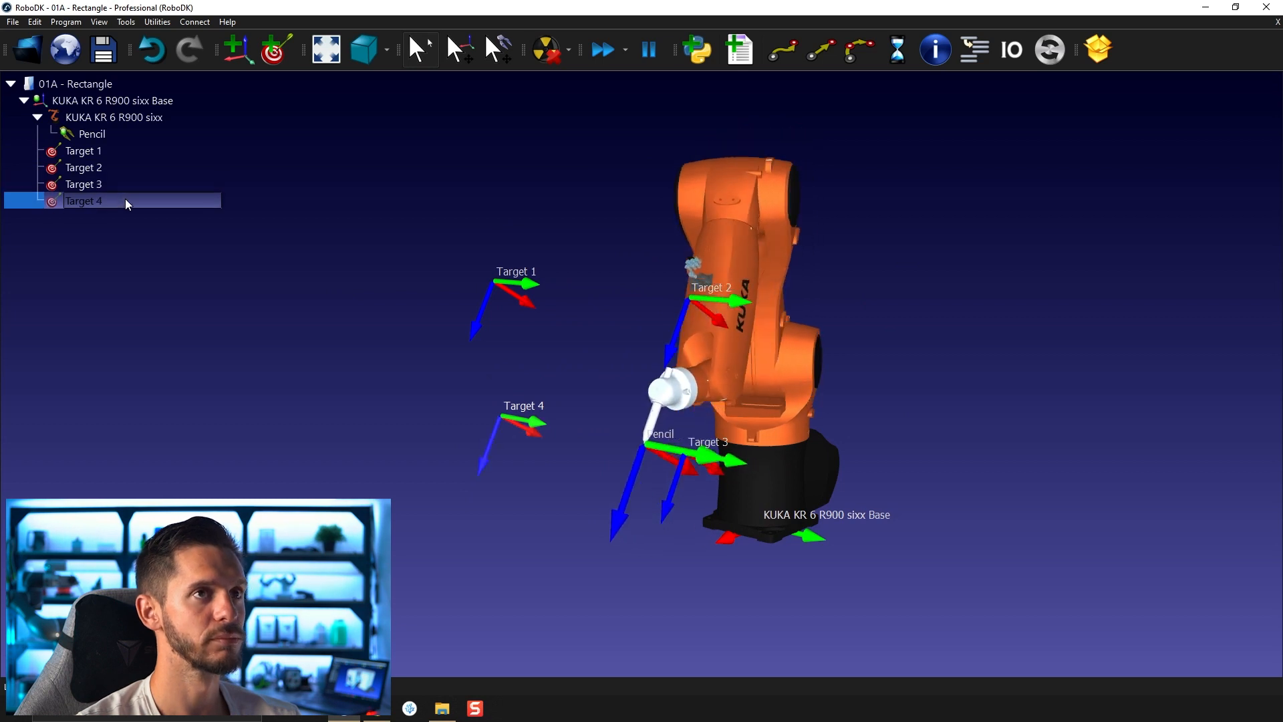
- Send the robot to Target 1 and rename that target Corner 1
double_click(116, 150)
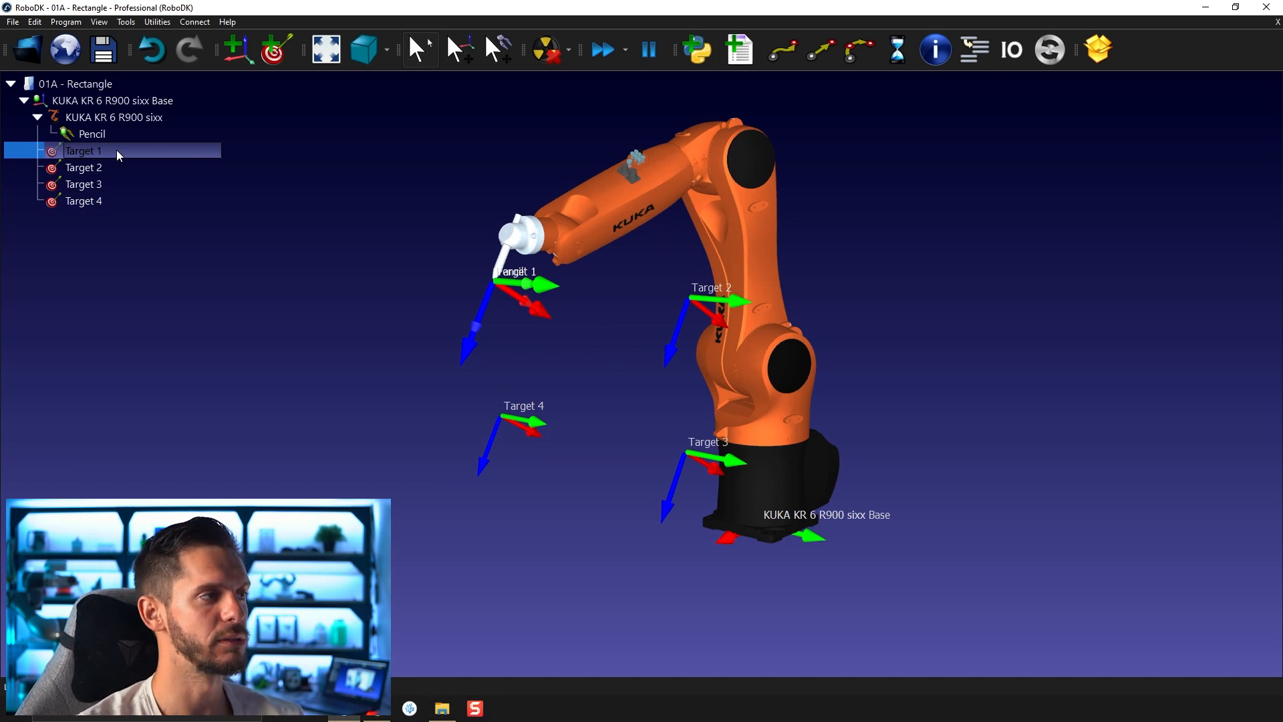
right_click(117, 155)
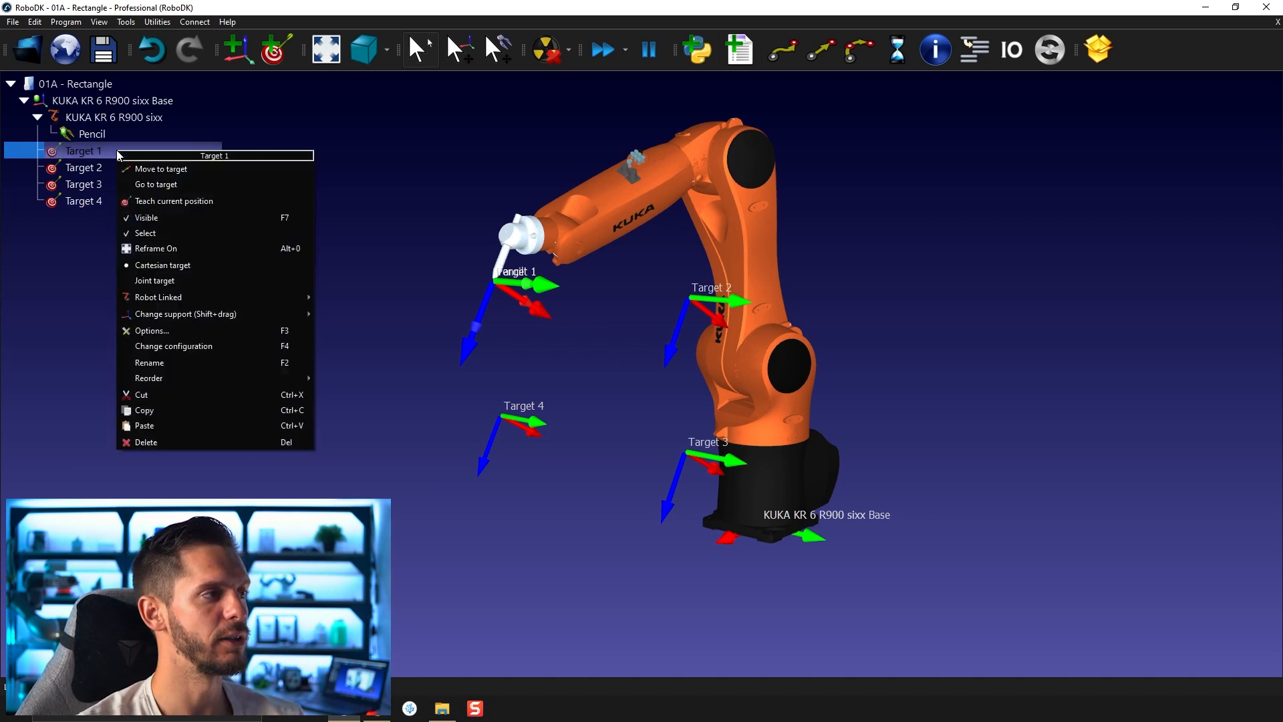
left_click(298, 363)
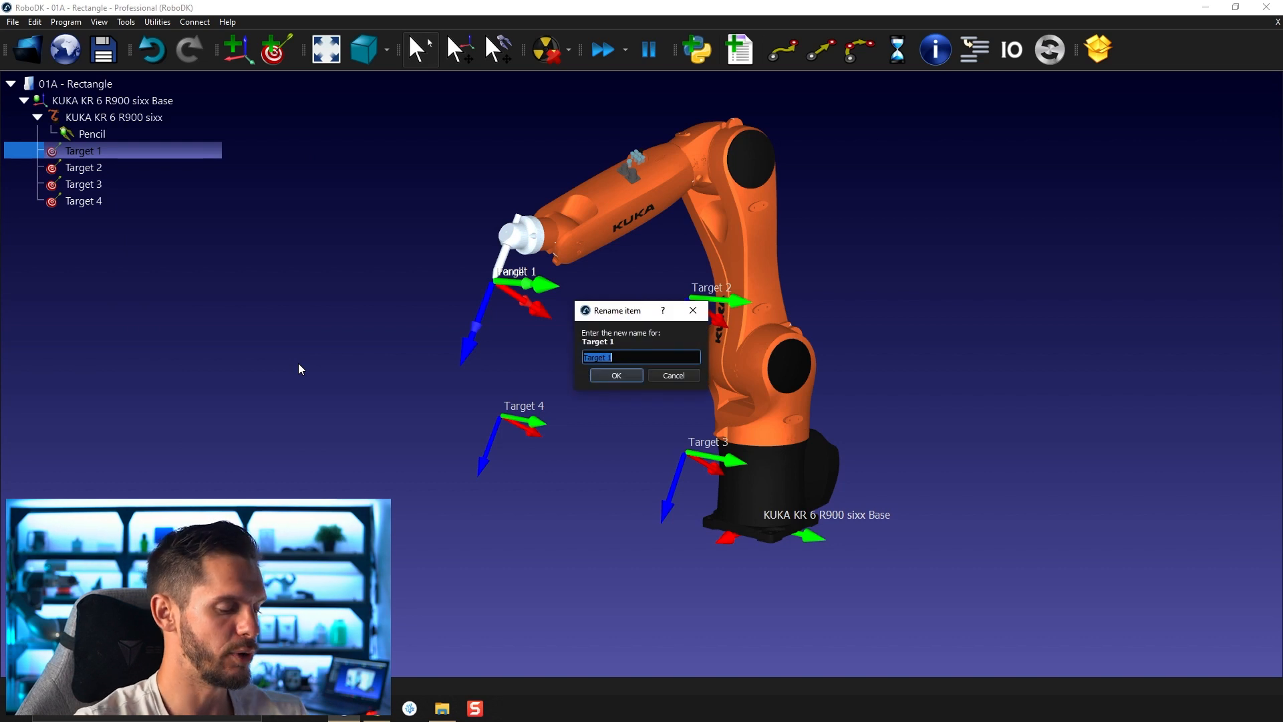
type("Corner")
key("Return")
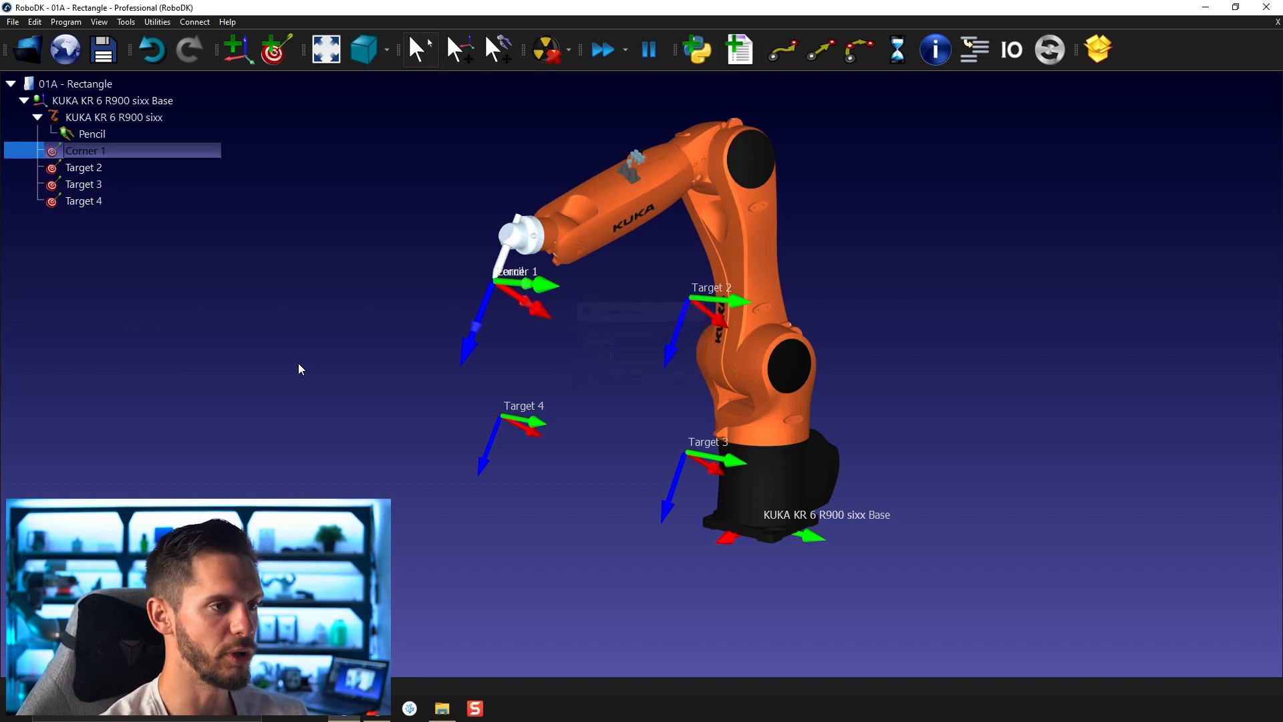
- Send the robot to Target 2 and rename that target Corner 2
double_click(155, 166)
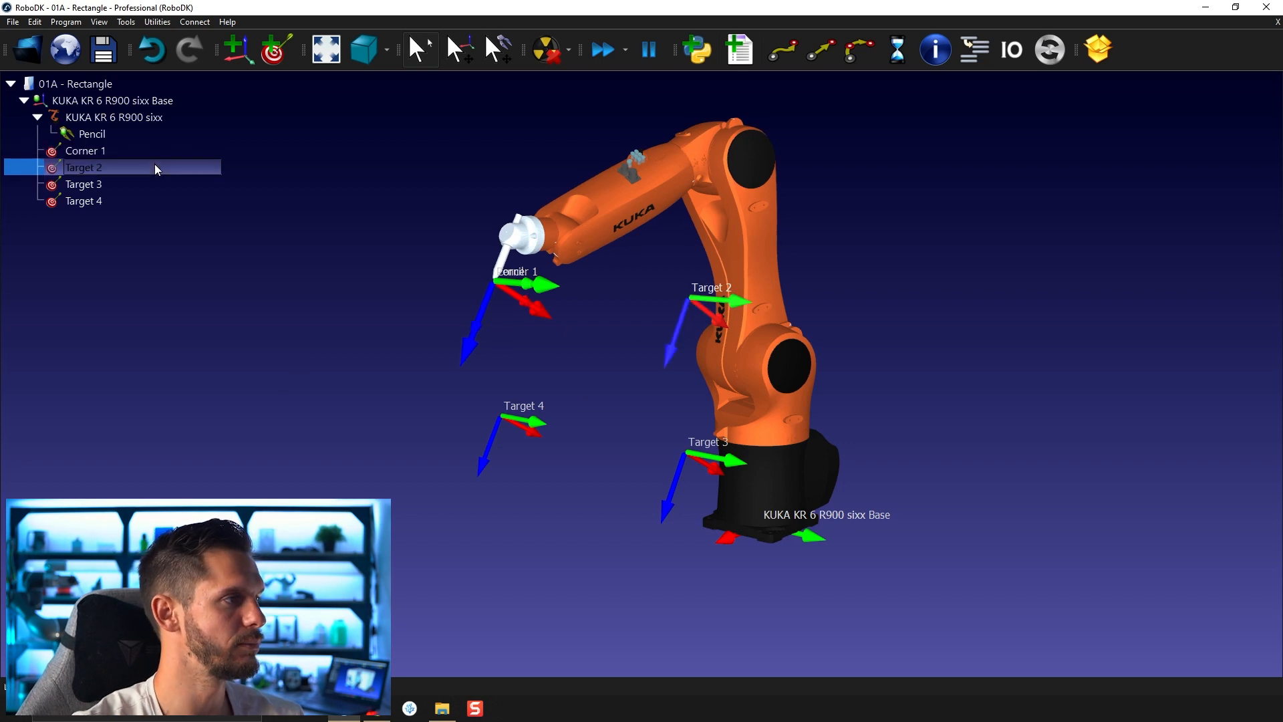
key("F2")
type("Carner 3")
key("BackSpace")
type("2")
key("Return")
key("F2")
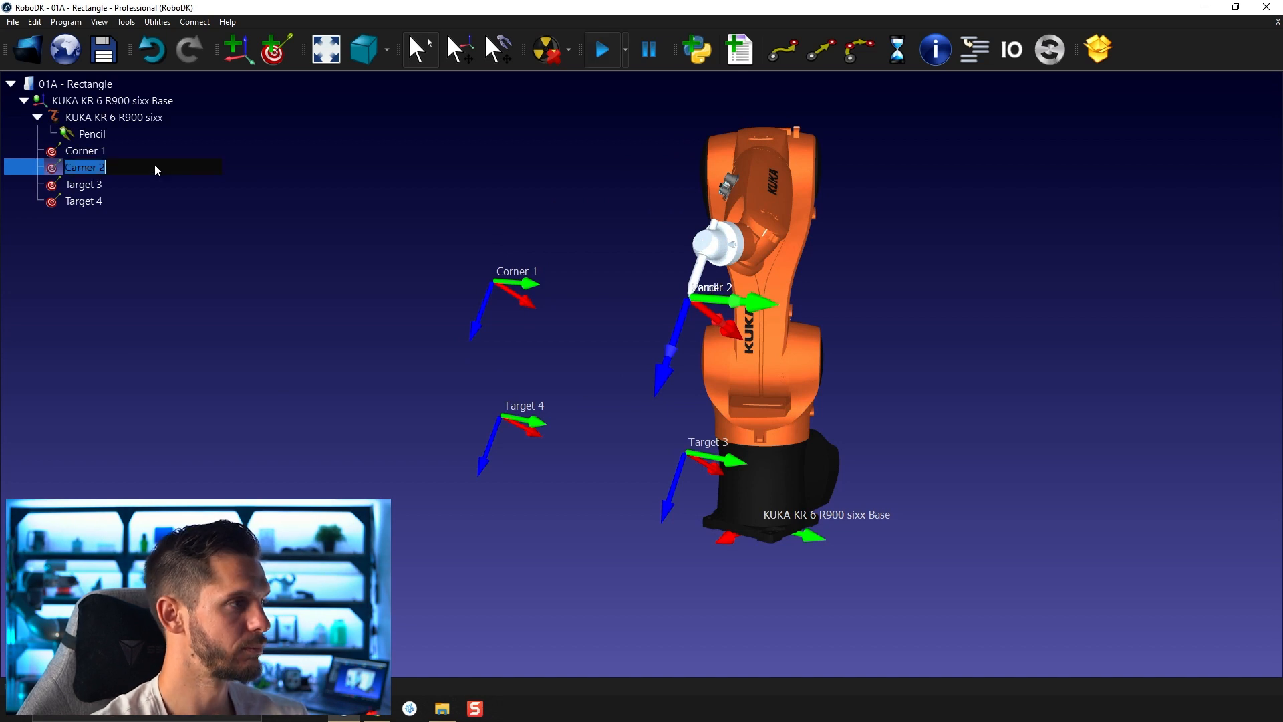
key("Left")
key("BackSpace")
type("o")
key("Return")
- Rename Target 3 as Corner 3
key("Down")
key("F2")
type("Cord")
key("BackSpace")
type("ner ")
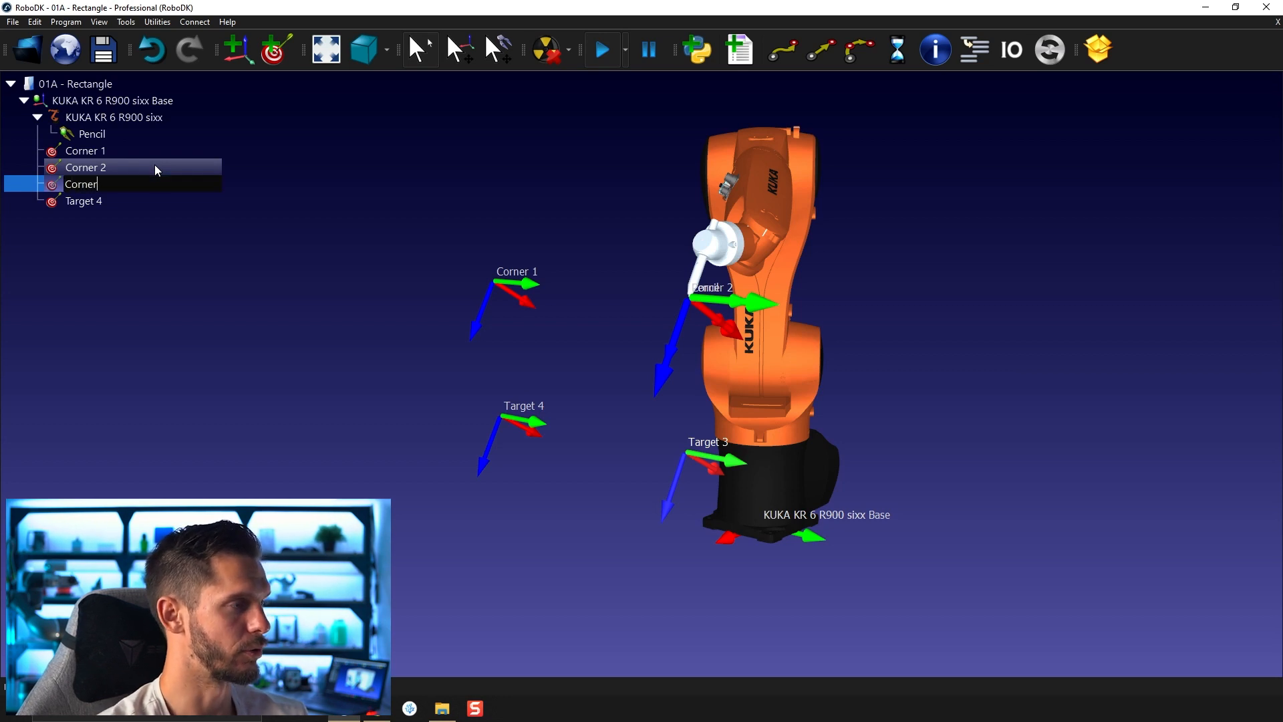
type("3")
key("Return")
- Rename Target 4 as Corner 4 and clear the selection
key("Down")
key("F2")
type("Corner 4")
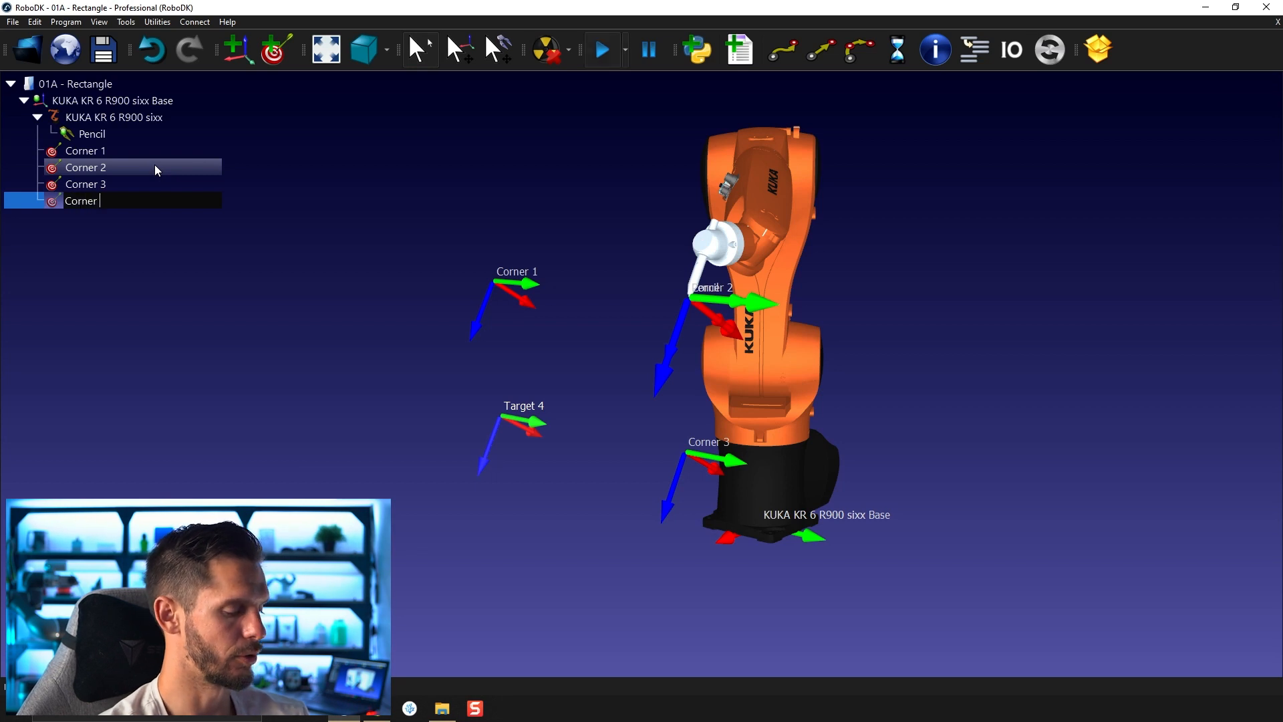
key("Return")
left_click(260, 234)
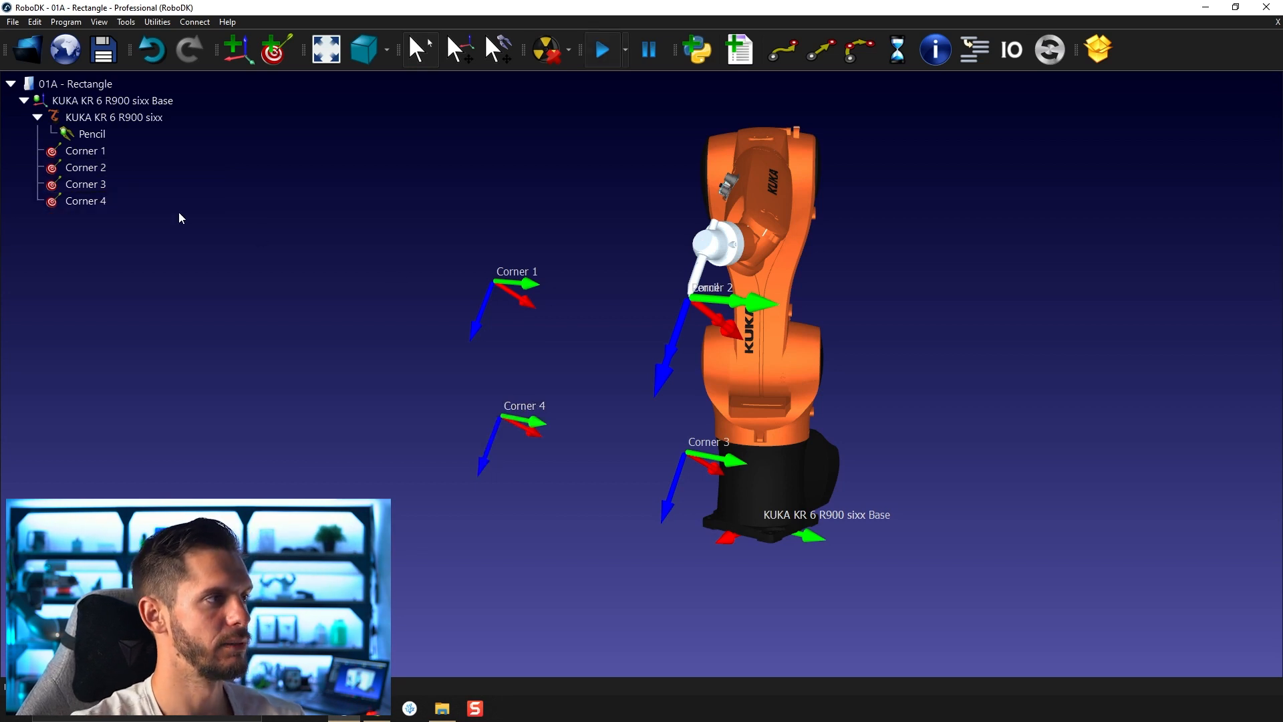
- Check the renamed targets by moving the robot through Corners 1 to 4 and back to Corner 1
double_click(122, 153)
double_click(120, 166)
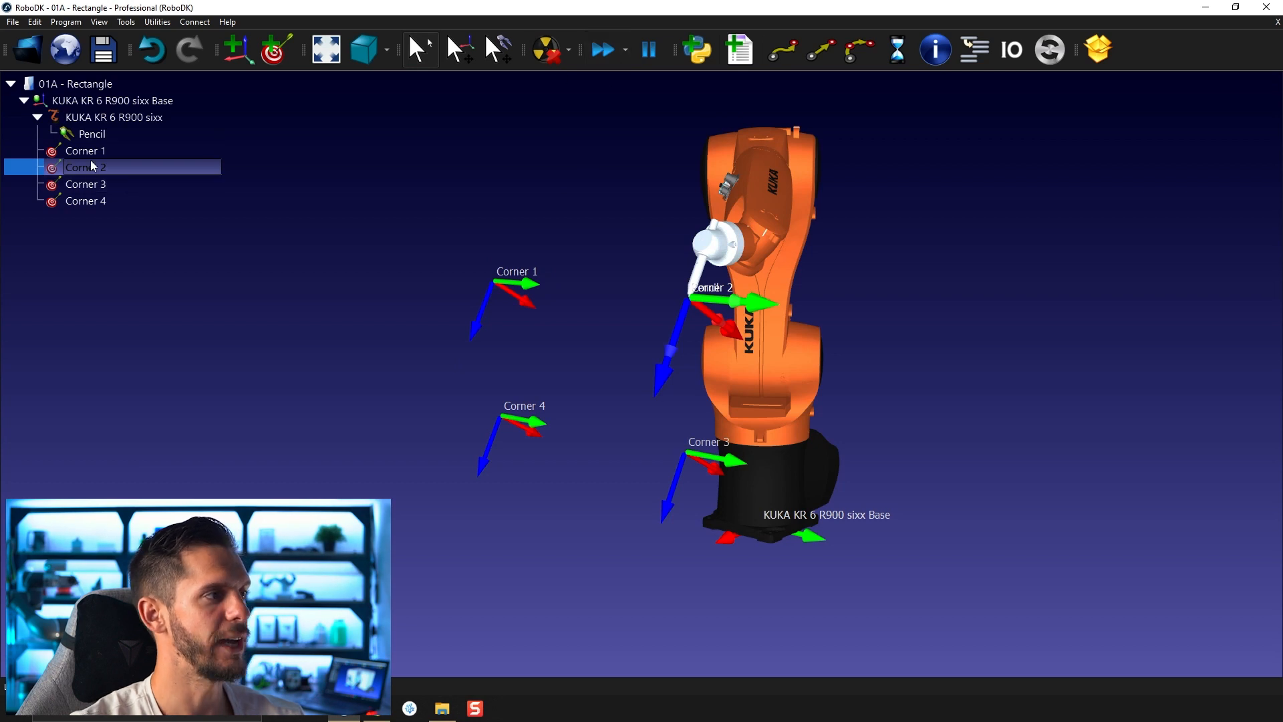
double_click(149, 150)
double_click(139, 167)
double_click(132, 182)
double_click(127, 201)
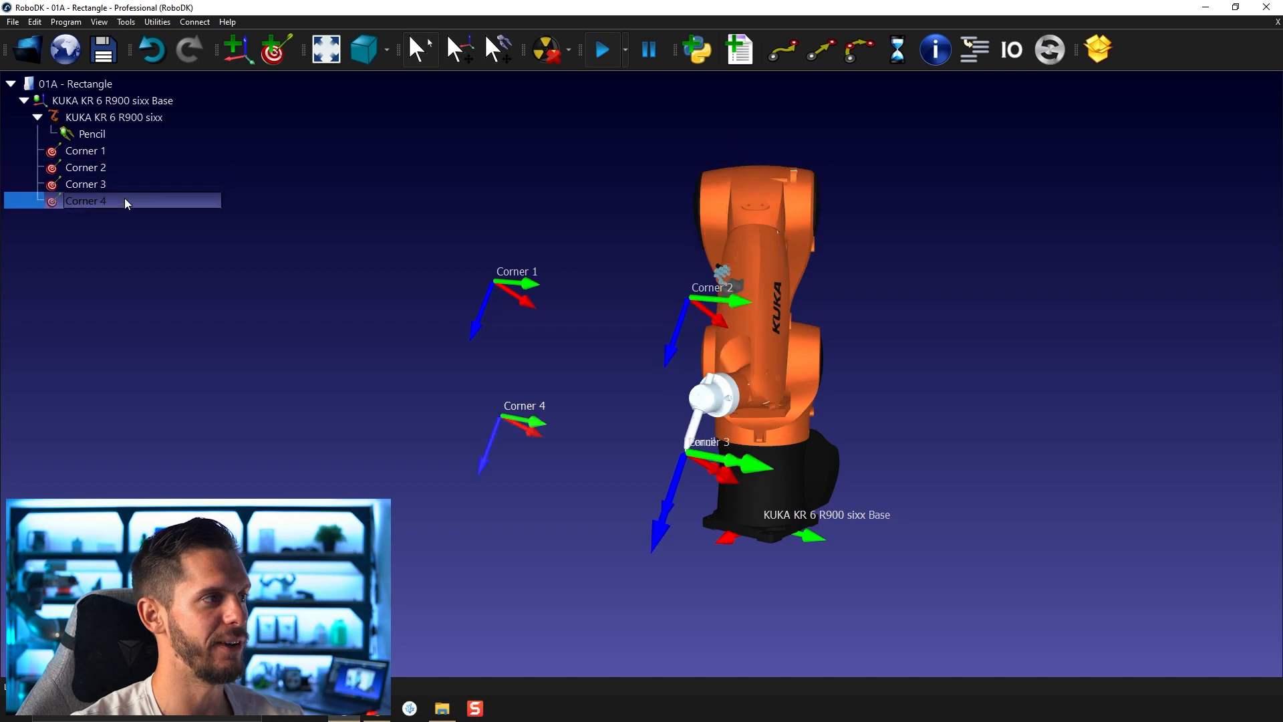
double_click(115, 151)
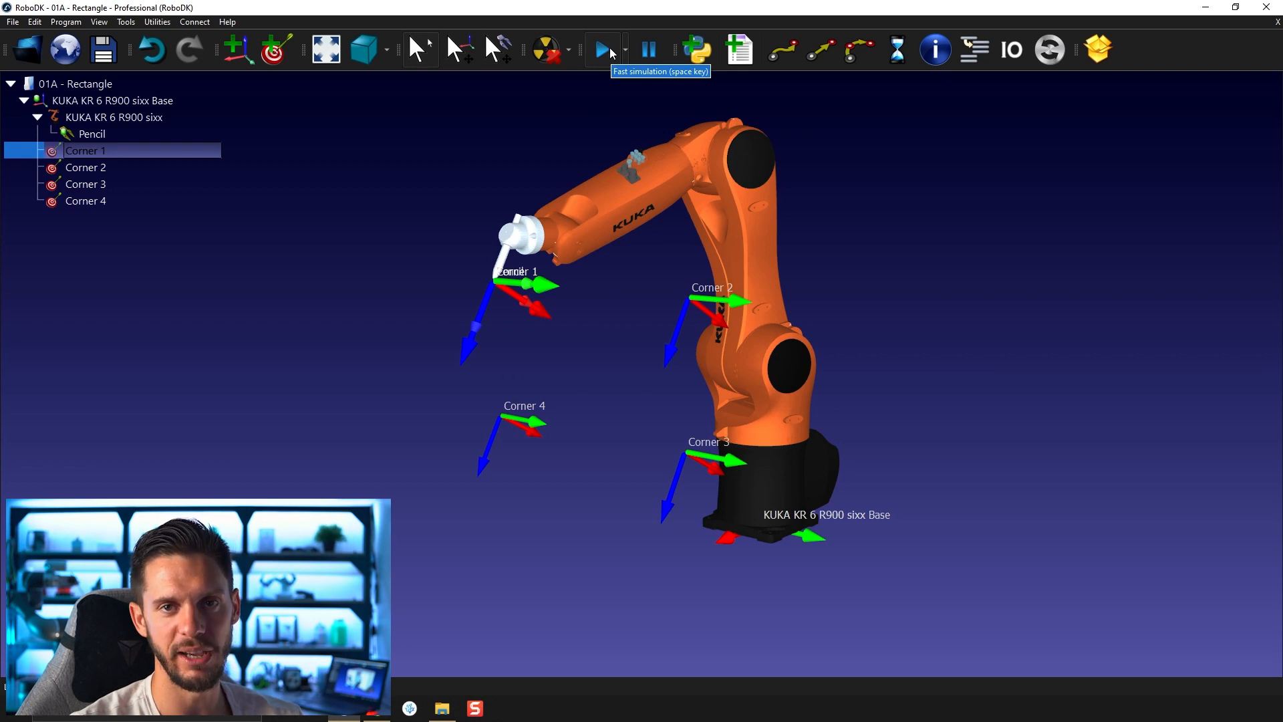
left_click(569, 98)
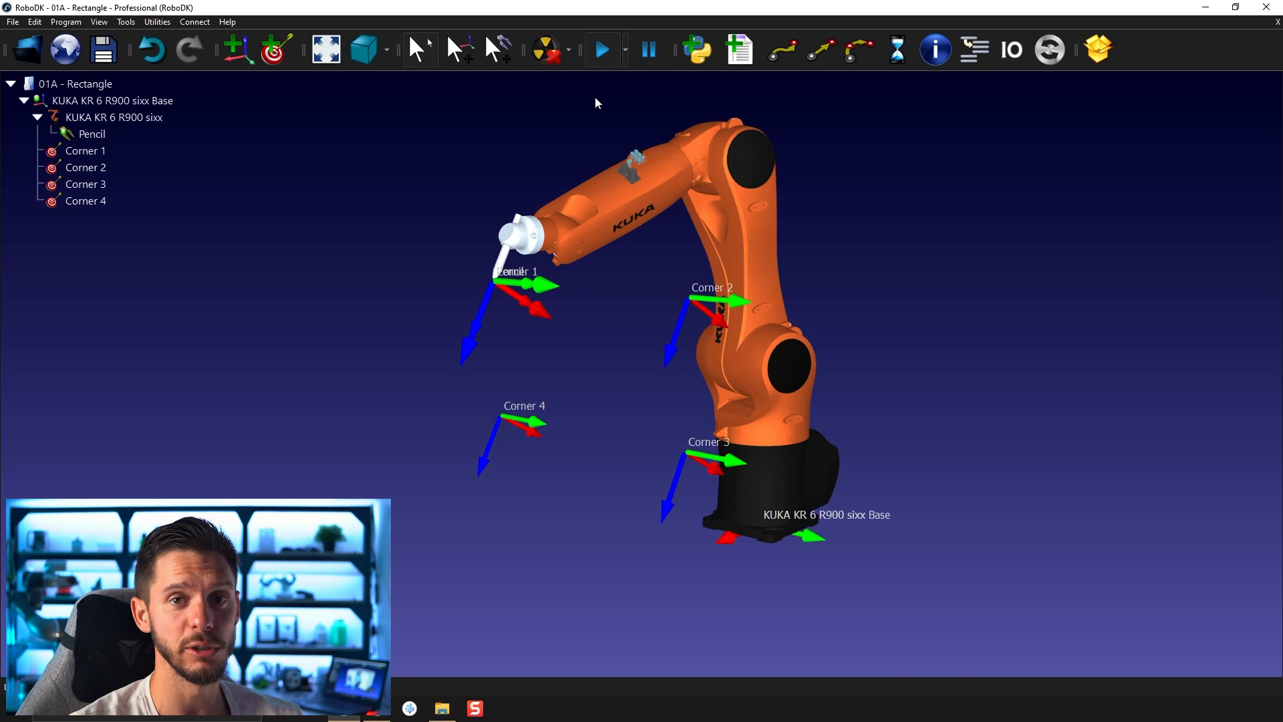
- Switch the simulation to fast speed and examine the slider for the normal simulation speed
left_click(601, 59)
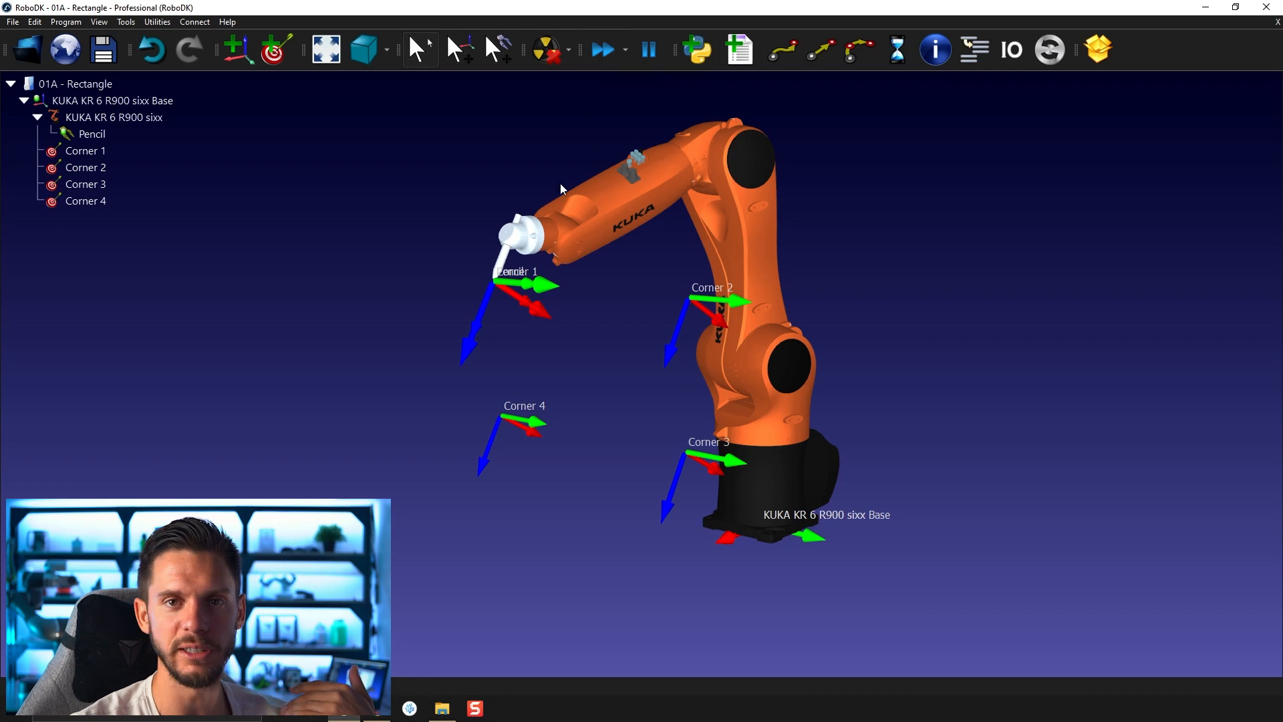
left_click(627, 51)
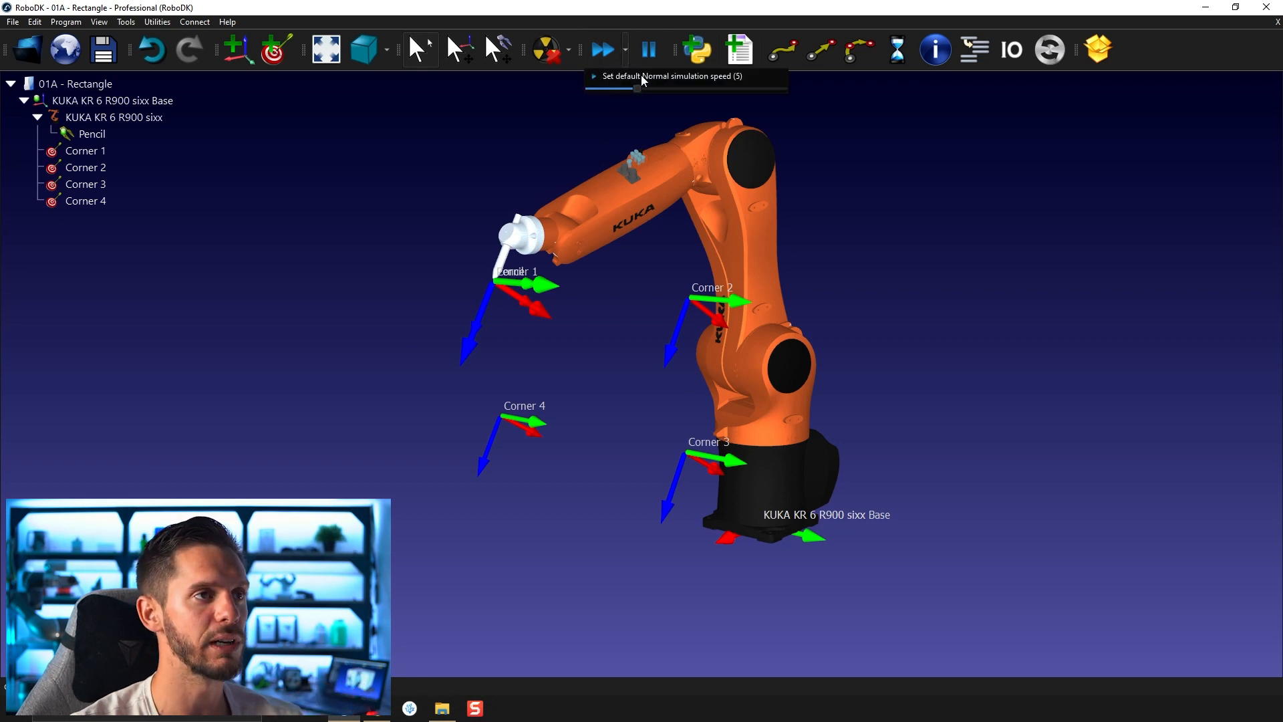
left_click(529, 133)
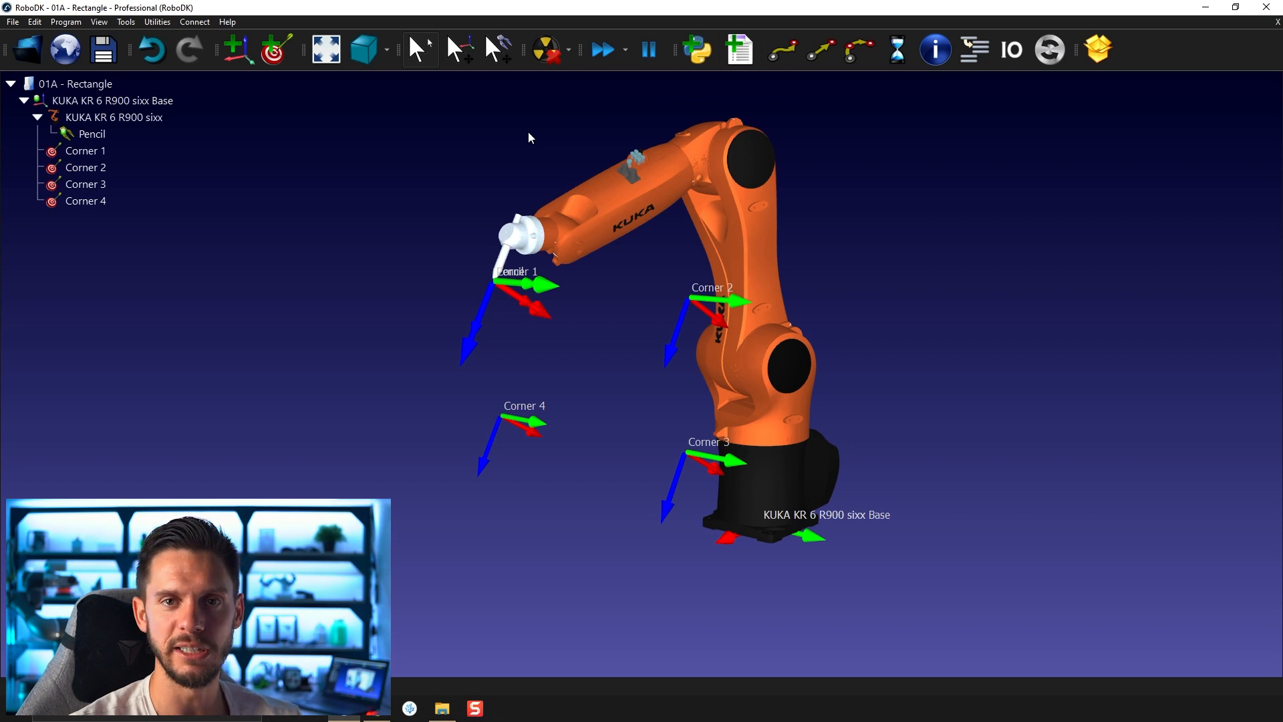
left_click(626, 51)
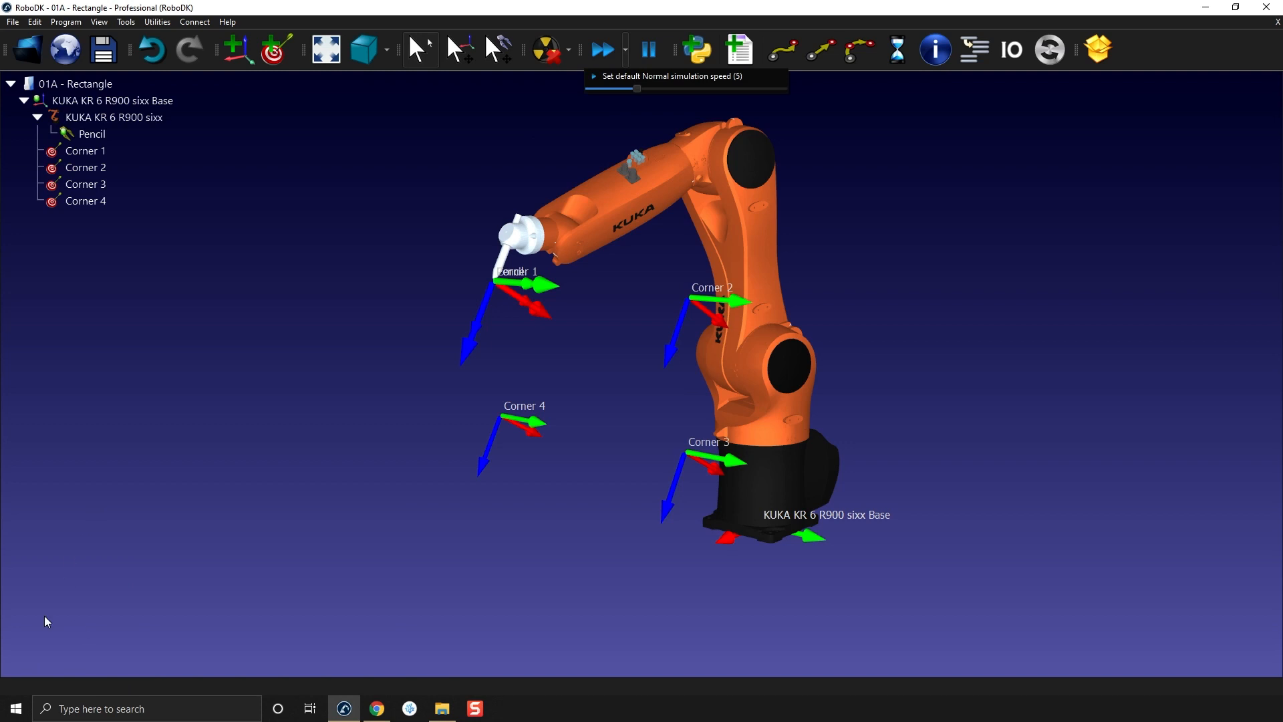
left_click_drag(638, 88, 644, 86)
left_click(467, 195)
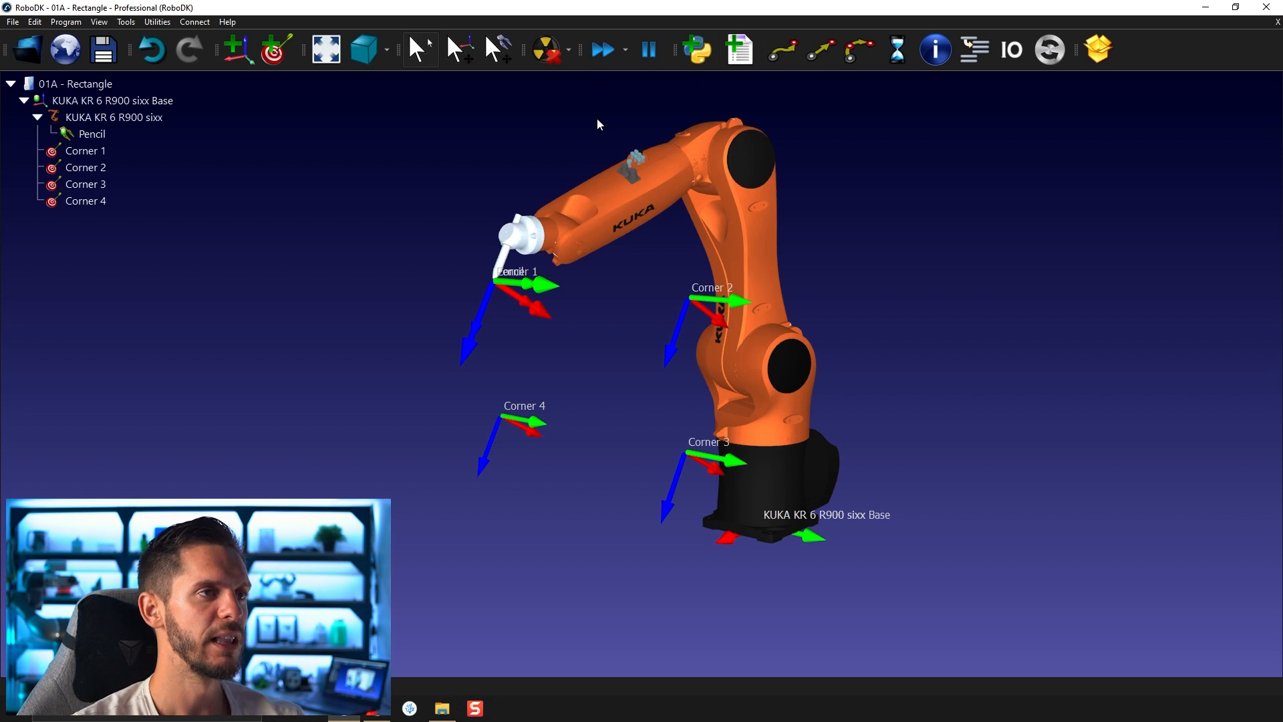
- Compare robot moves to Corners 2 and 3 at fast speed with moves between the corners at normal speed
double_click(87, 167)
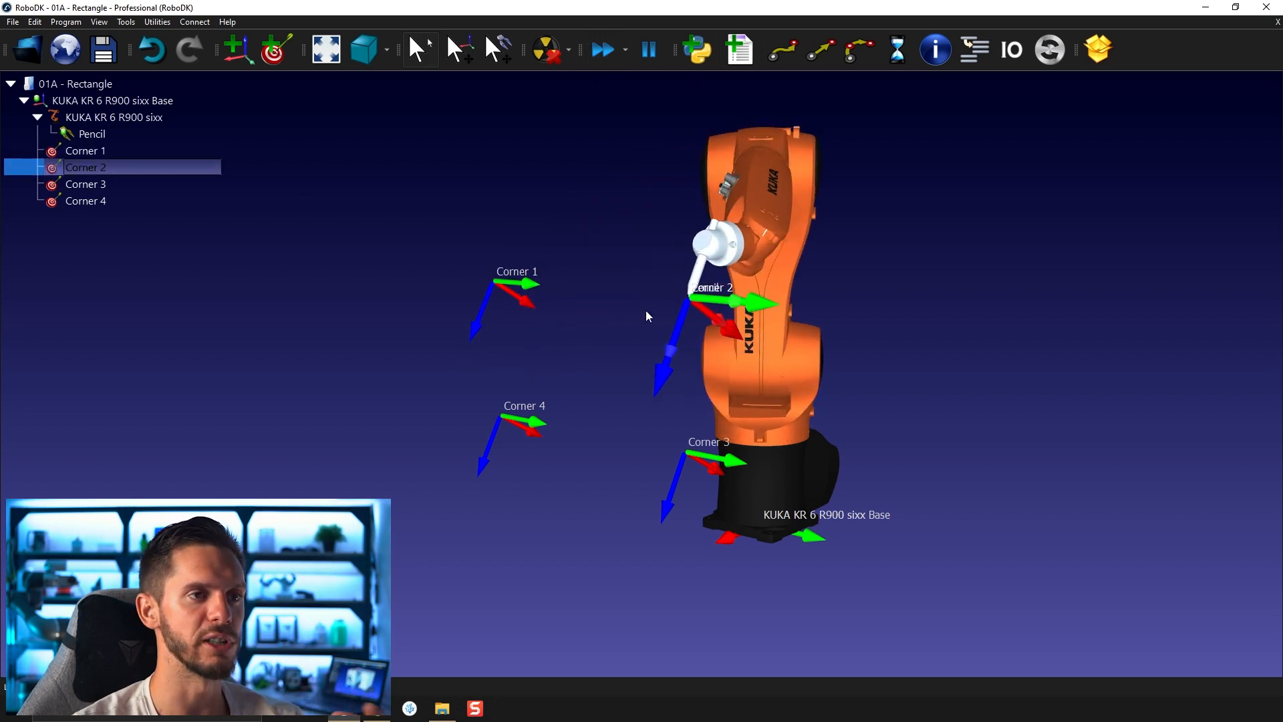
double_click(100, 185)
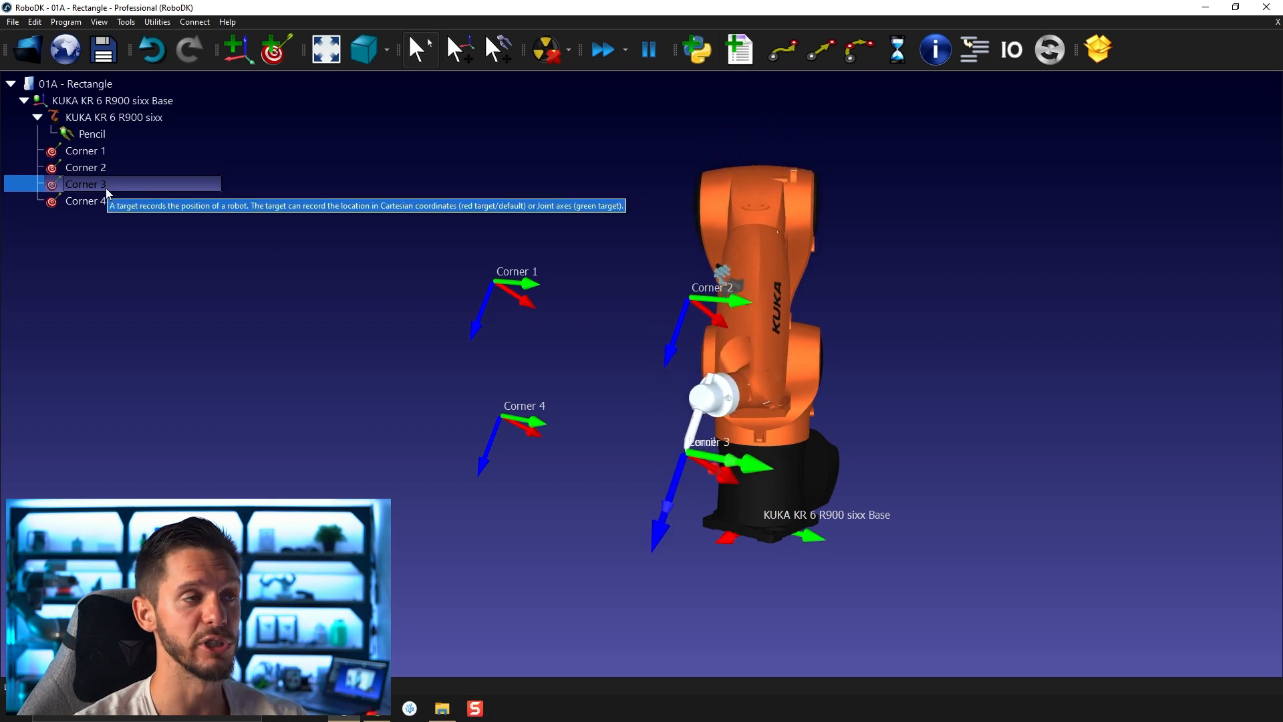
left_click(604, 58)
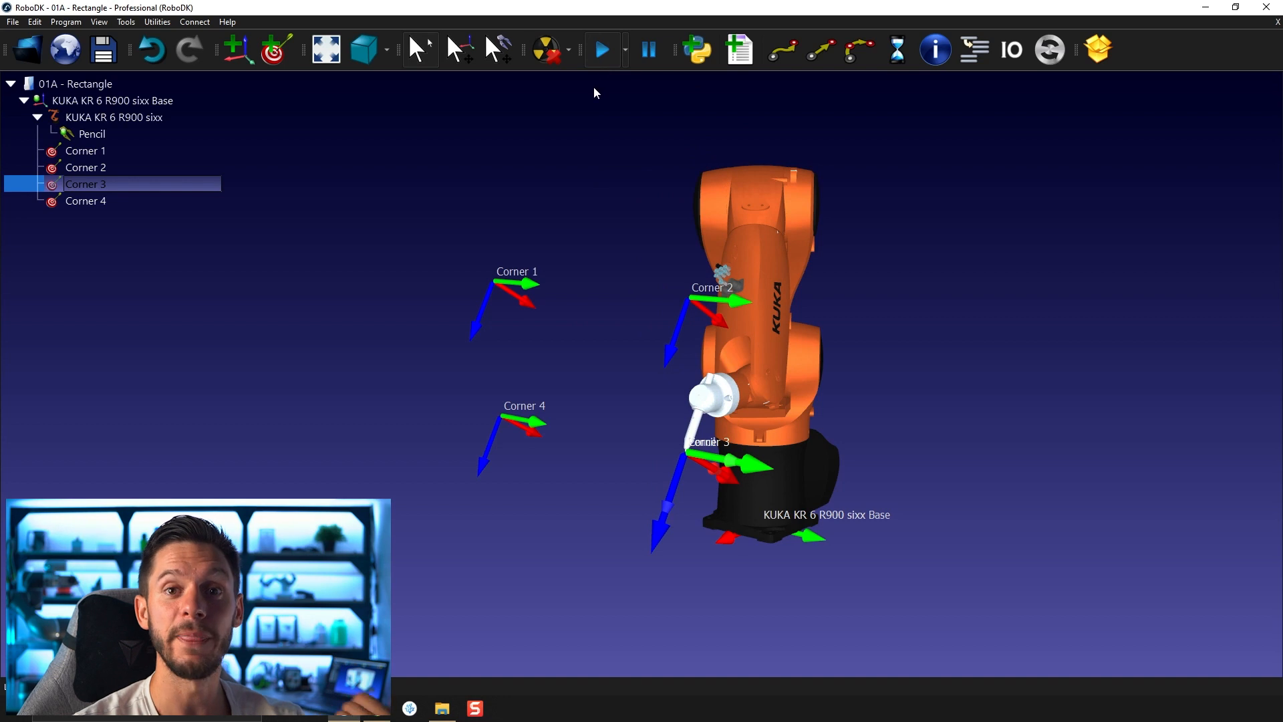
left_click(596, 106)
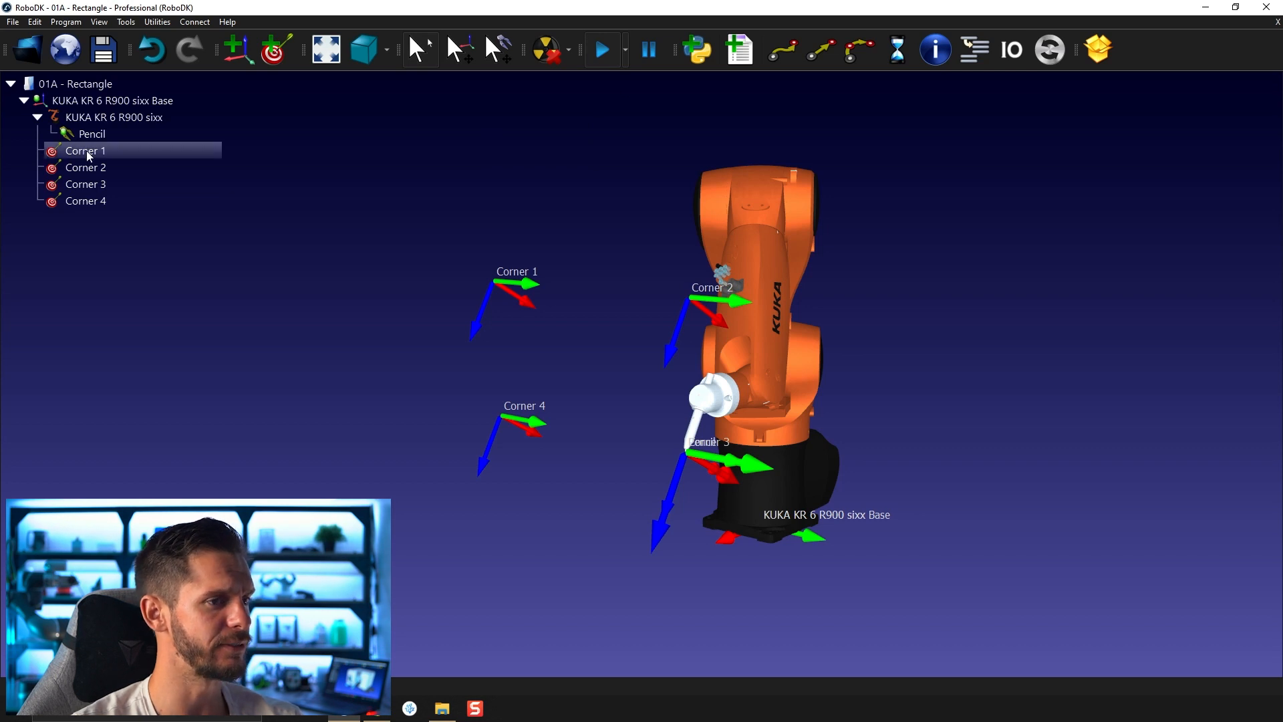
left_click(93, 185)
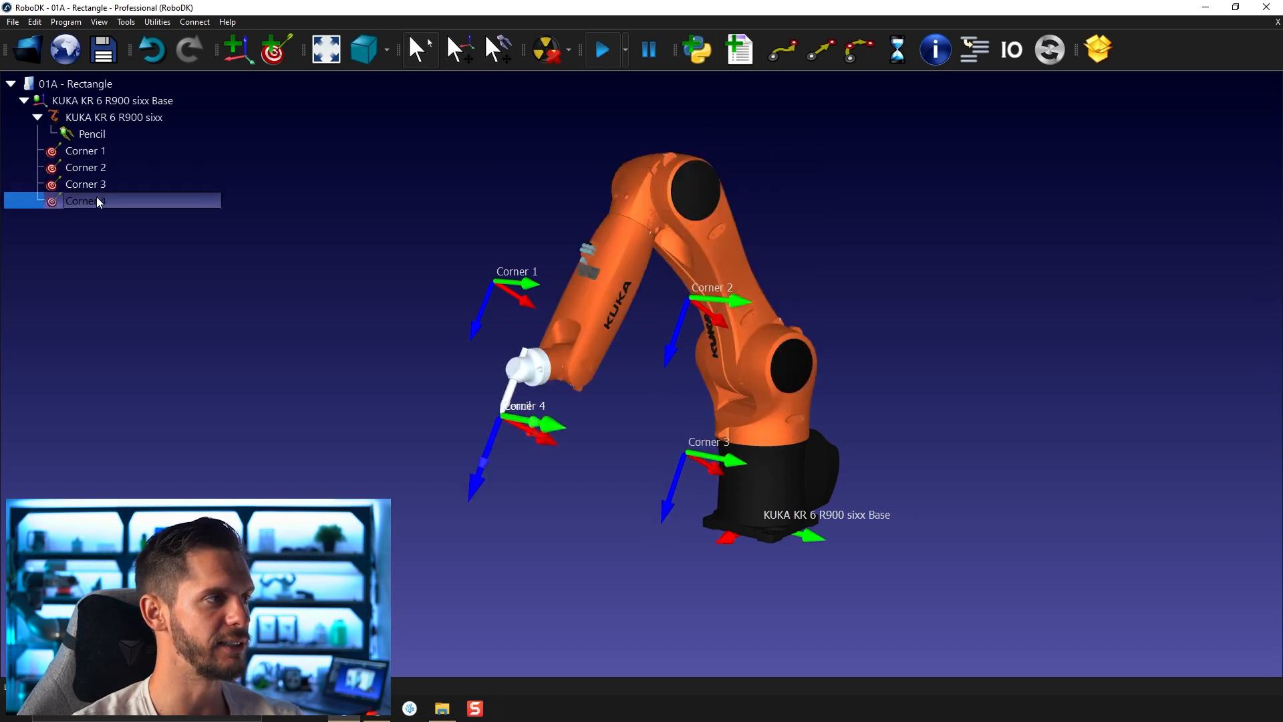
left_click(101, 153)
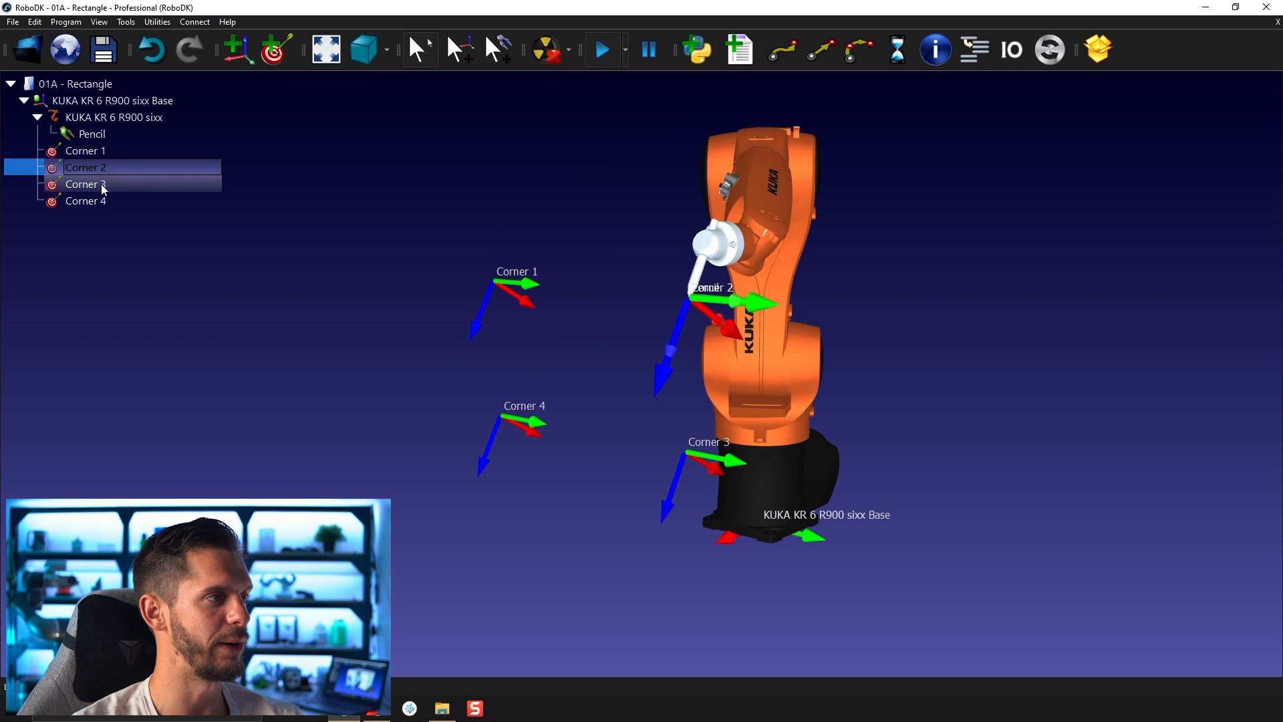
left_click(102, 183)
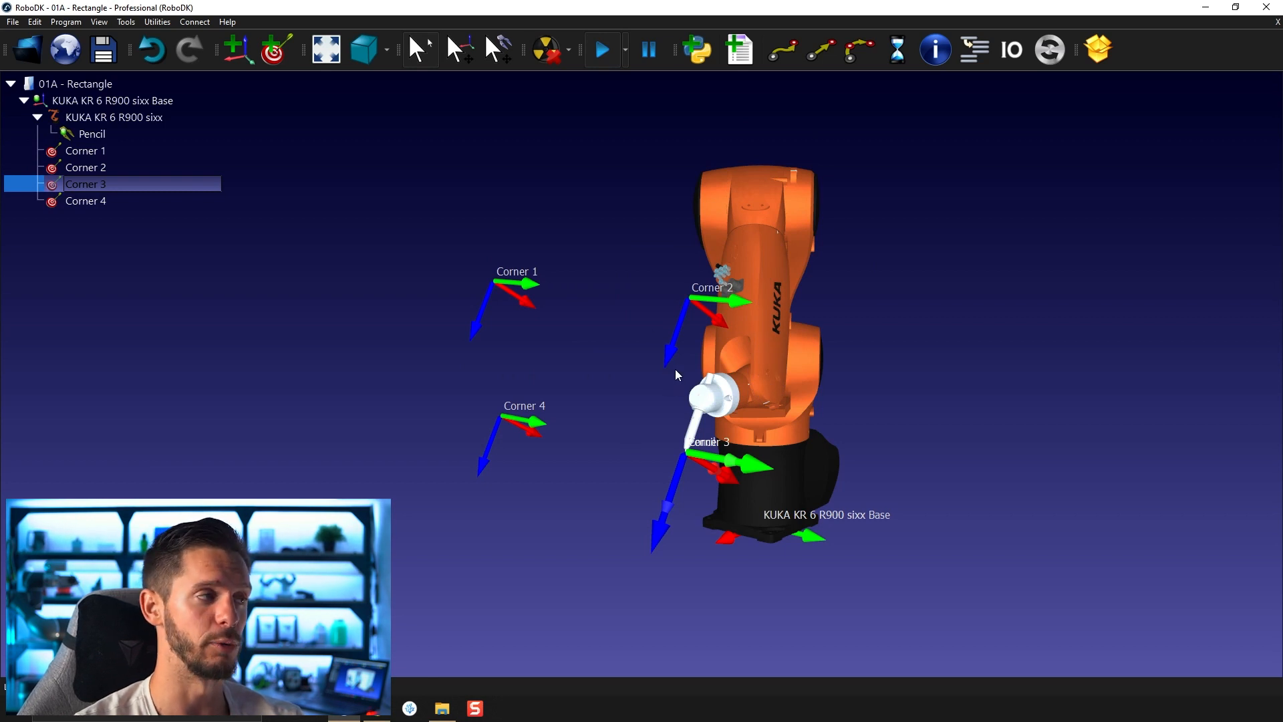
- Switch back to fast simulation and move the robot through Corners 1 to 4 and again to Corners 1 and 2
left_click(602, 52)
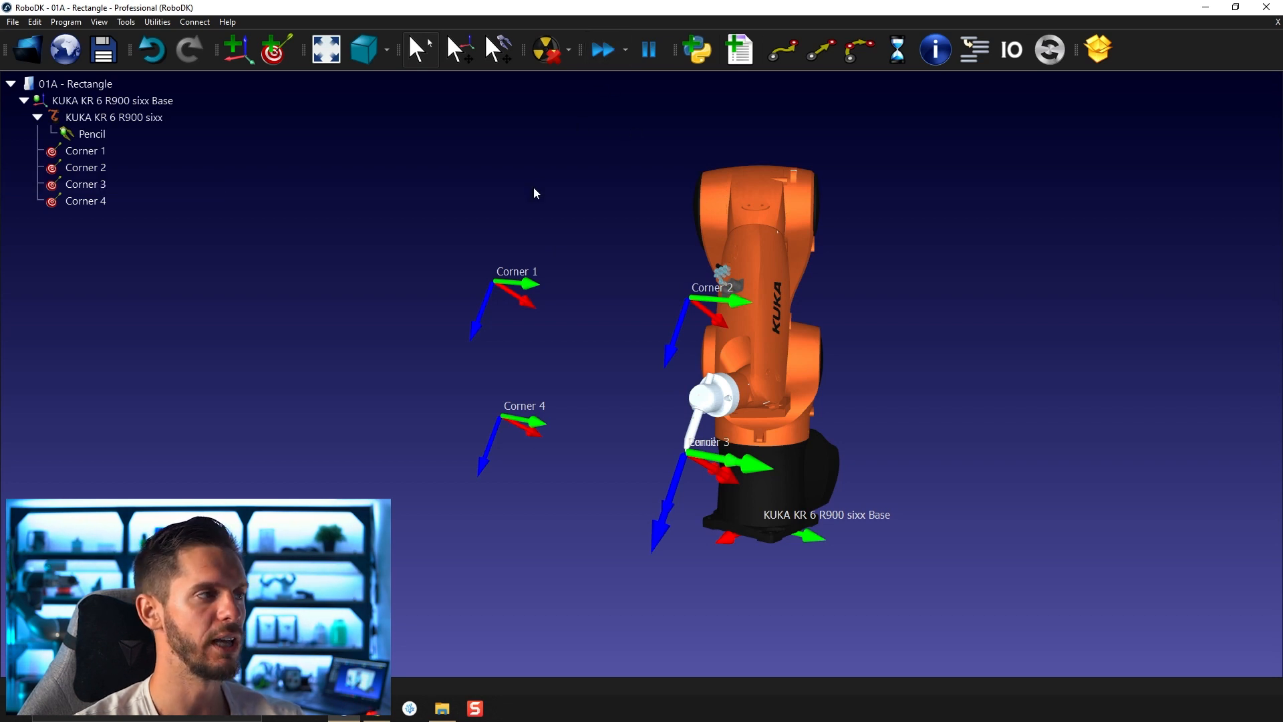
double_click(107, 149)
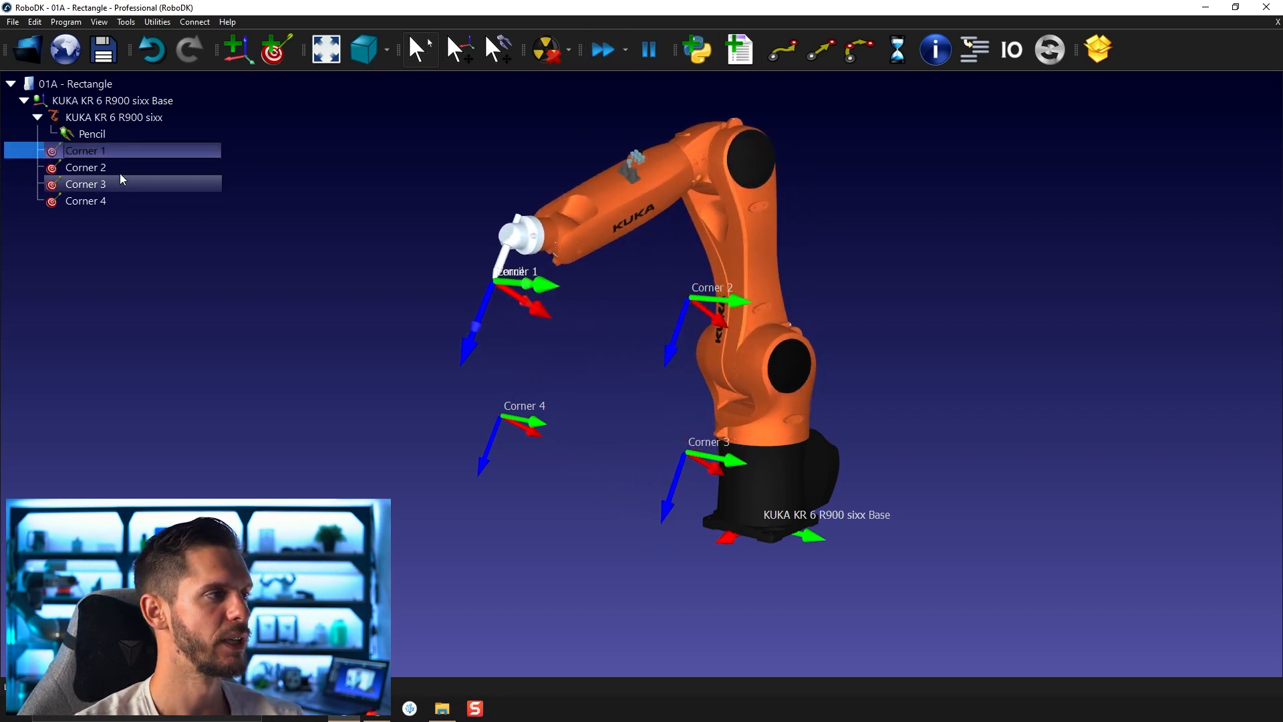
double_click(119, 172)
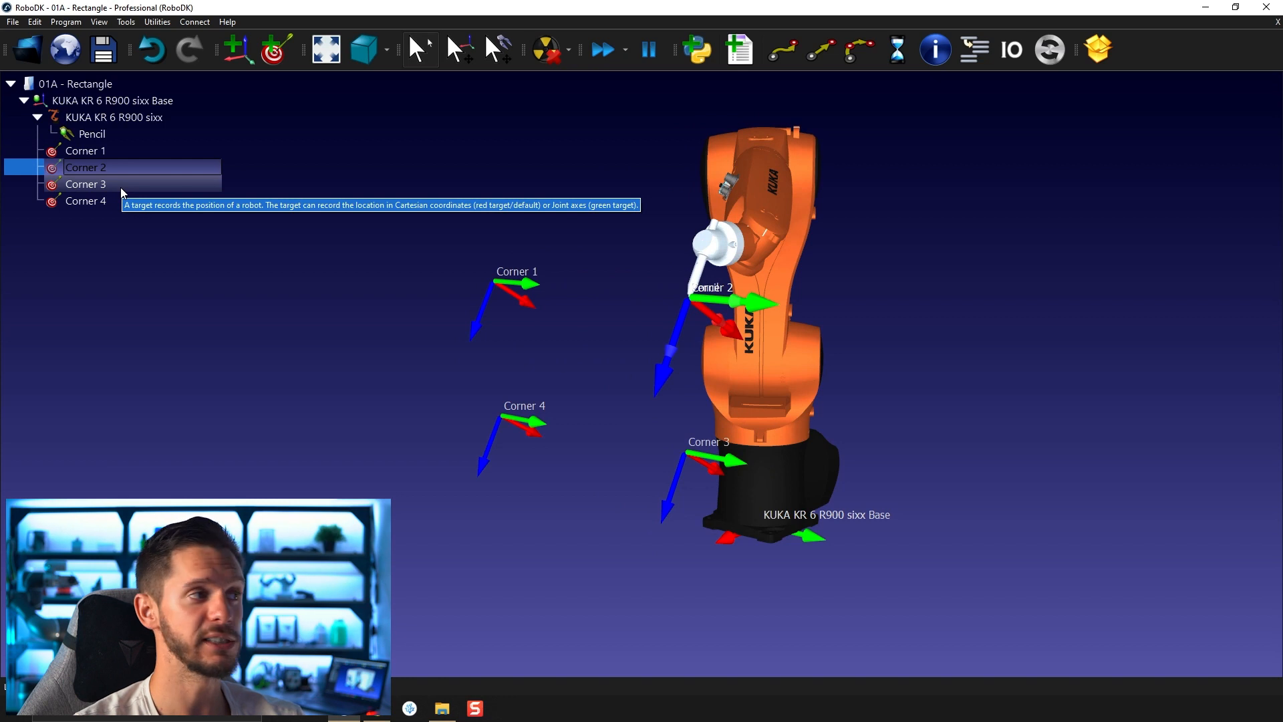
double_click(120, 187)
double_click(122, 193)
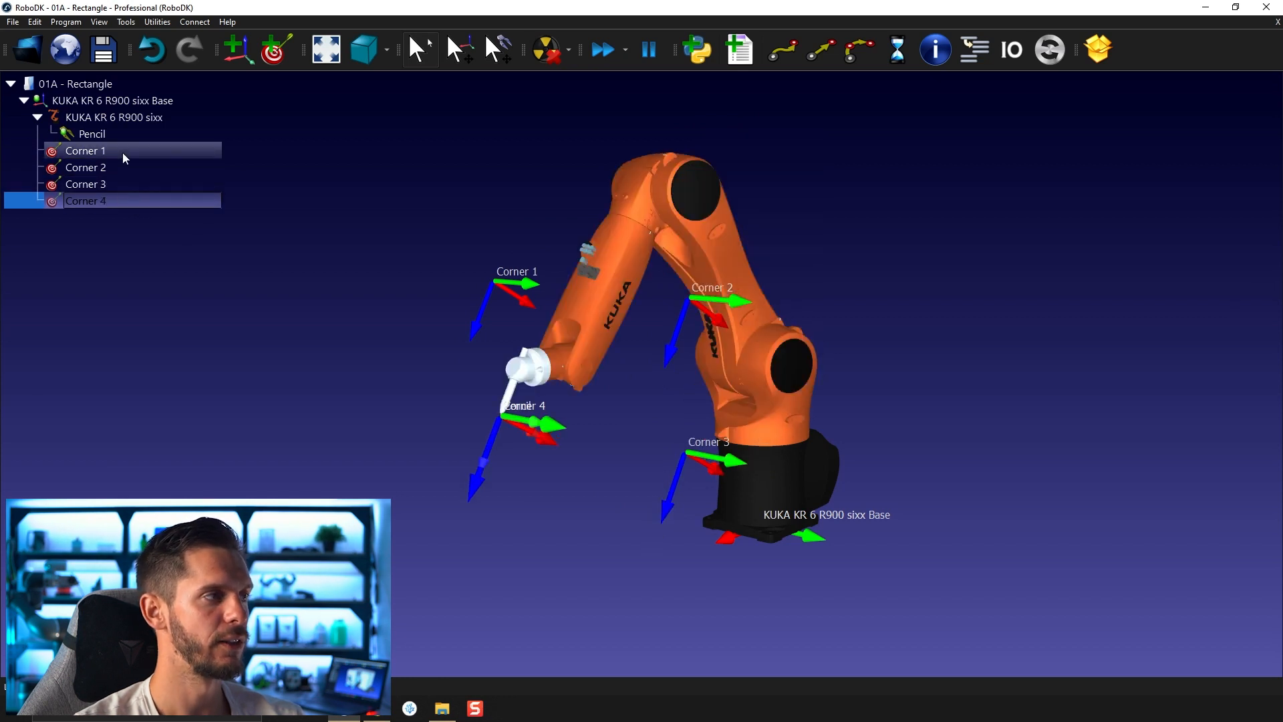
double_click(122, 154)
double_click(120, 166)
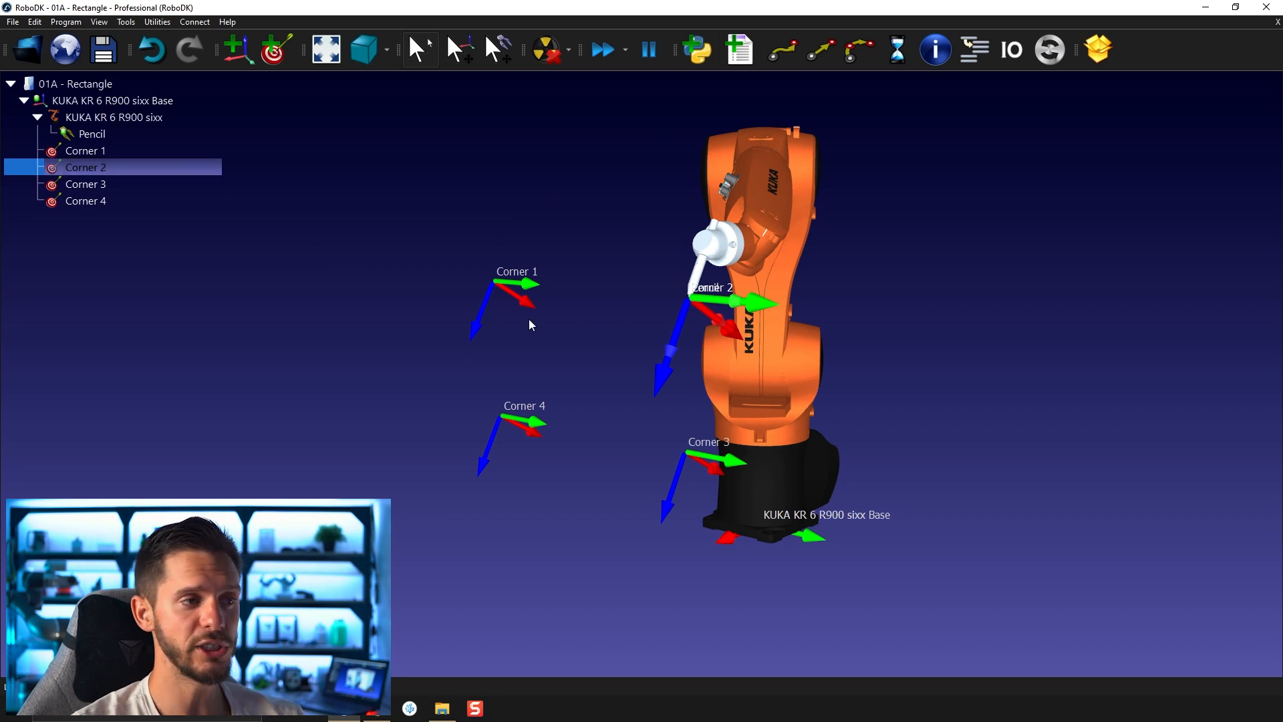
- Open the options of the Corner 1 target
right_click_drag(629, 376, 565, 370)
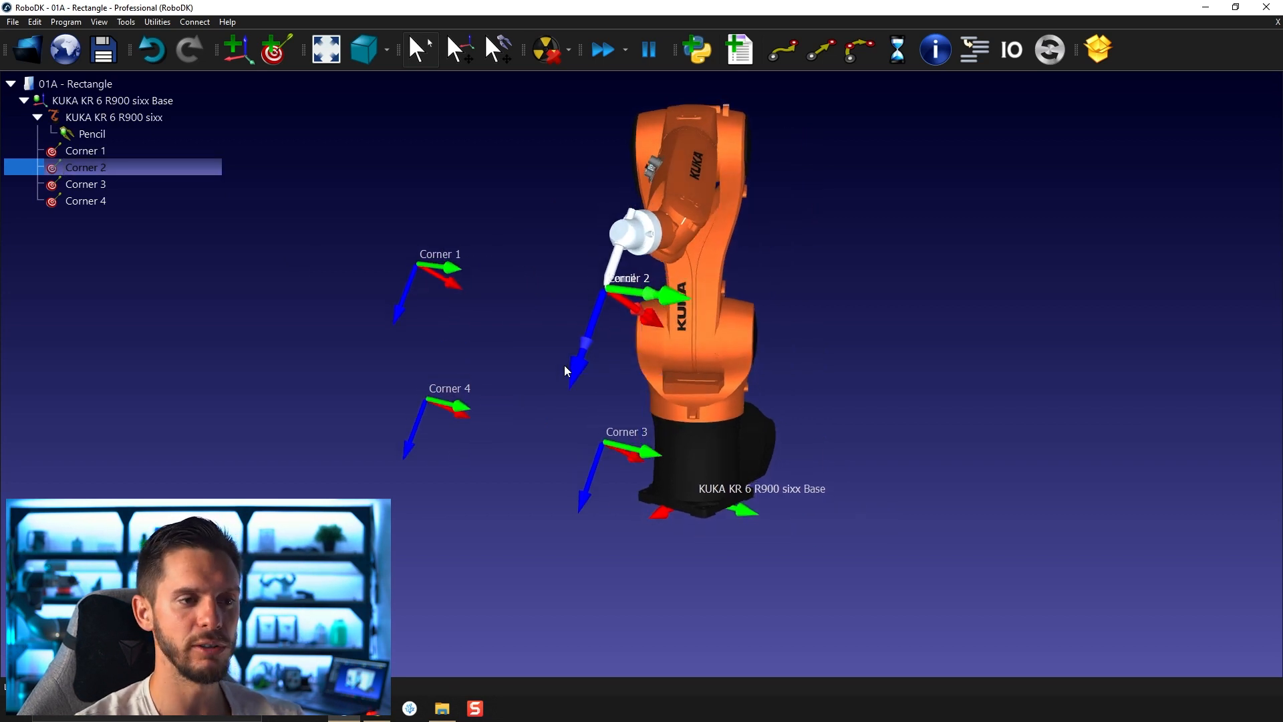
left_click(379, 358)
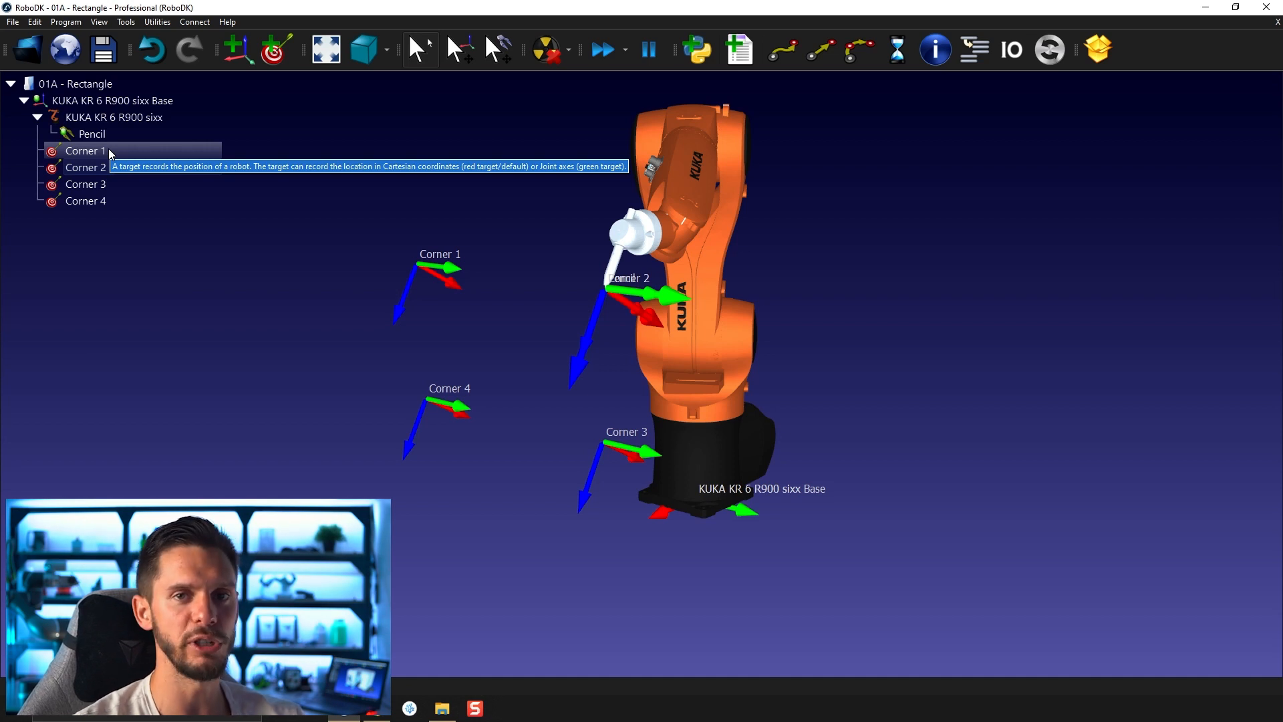
left_click(140, 168)
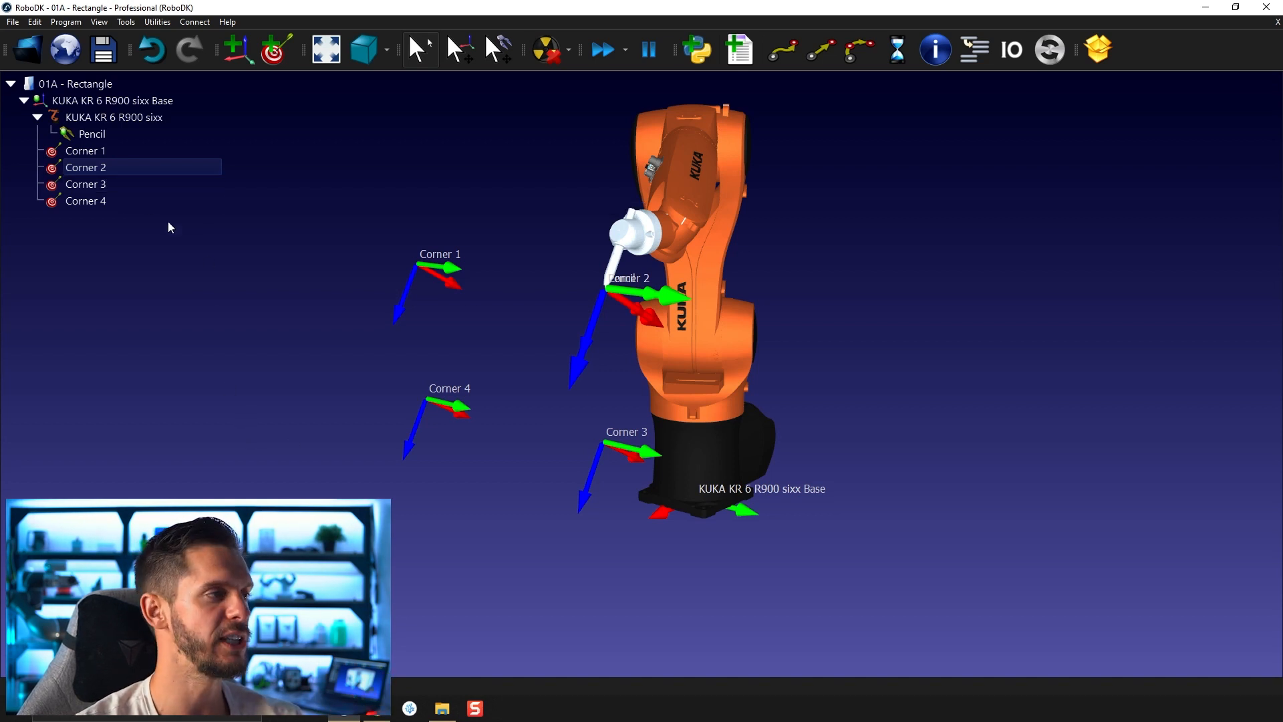
right_click(121, 155)
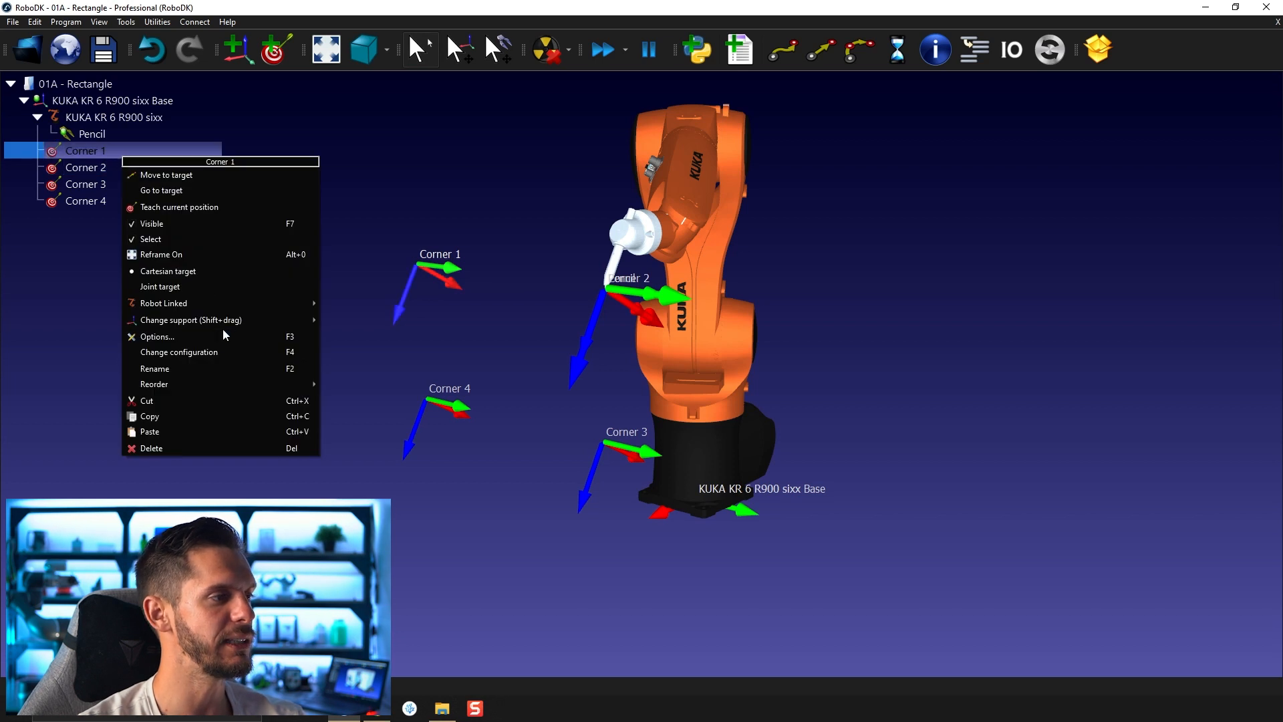
left_click(296, 340)
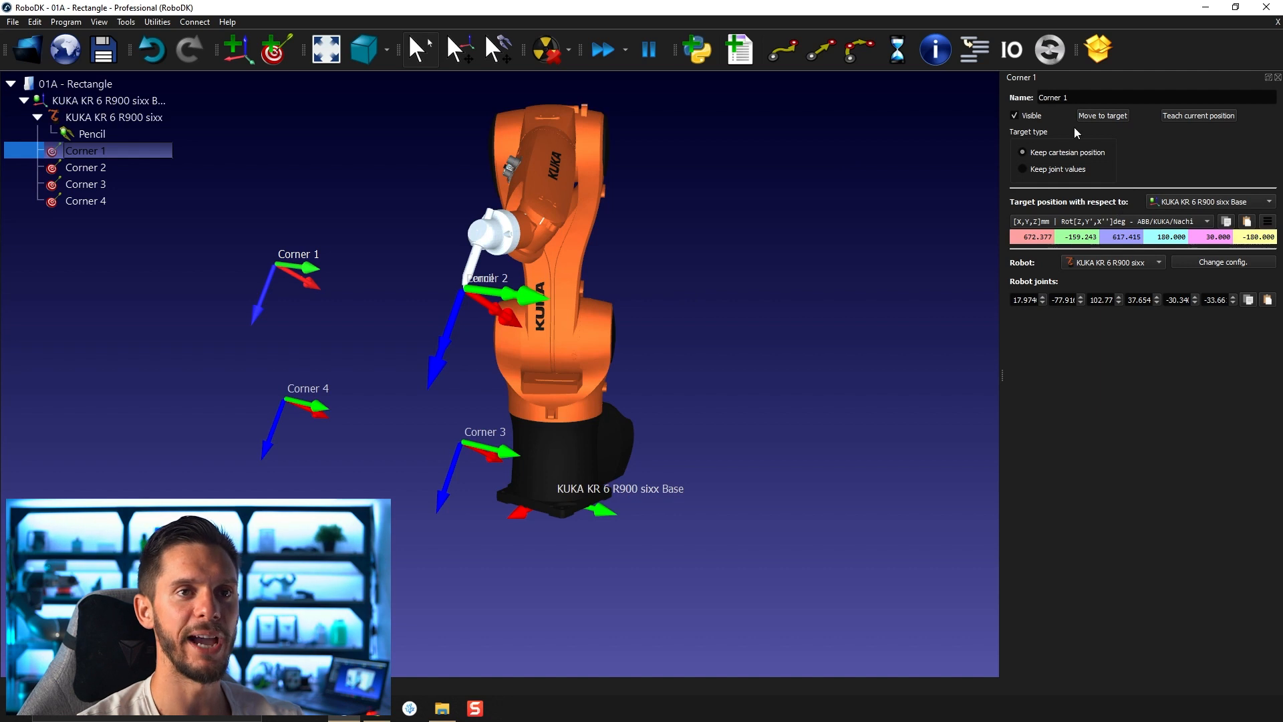
- Try hiding and showing the Corner 1 target, both from its options and from its entry in the station tree
left_click_drag(1070, 97, 1045, 117)
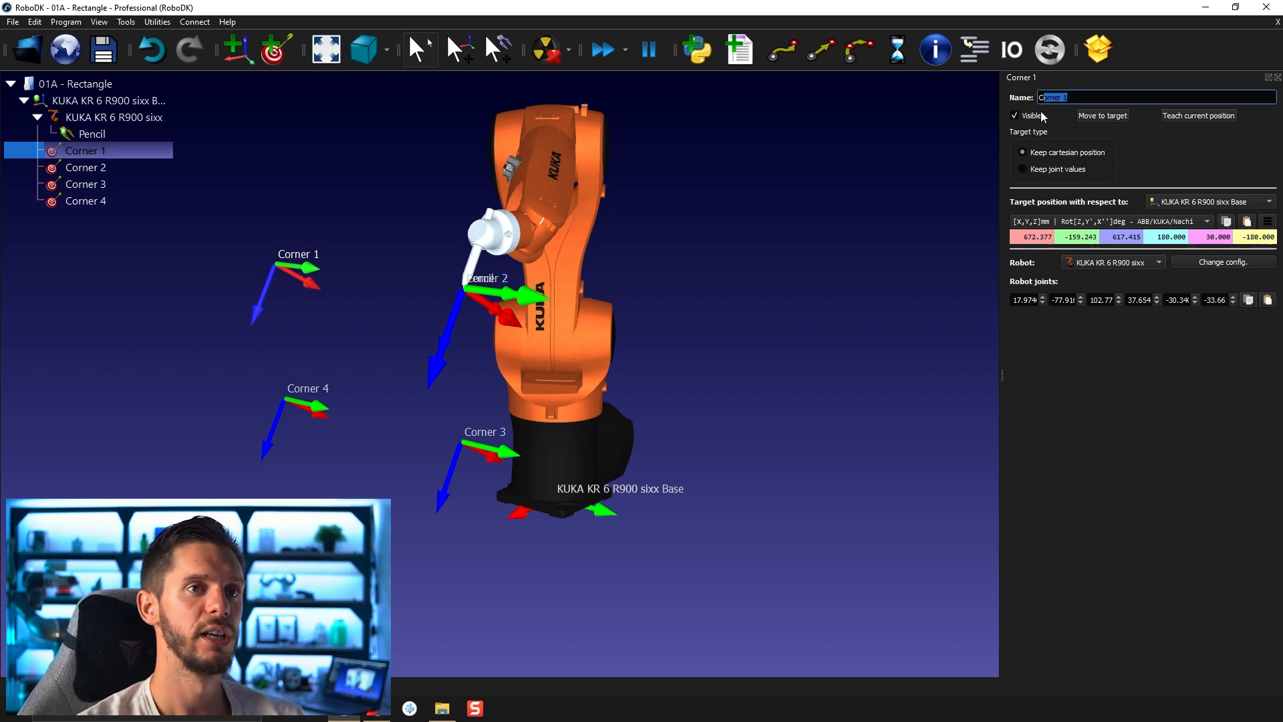
left_click(1015, 117)
left_click(1014, 116)
left_click(1015, 116)
left_click(1014, 116)
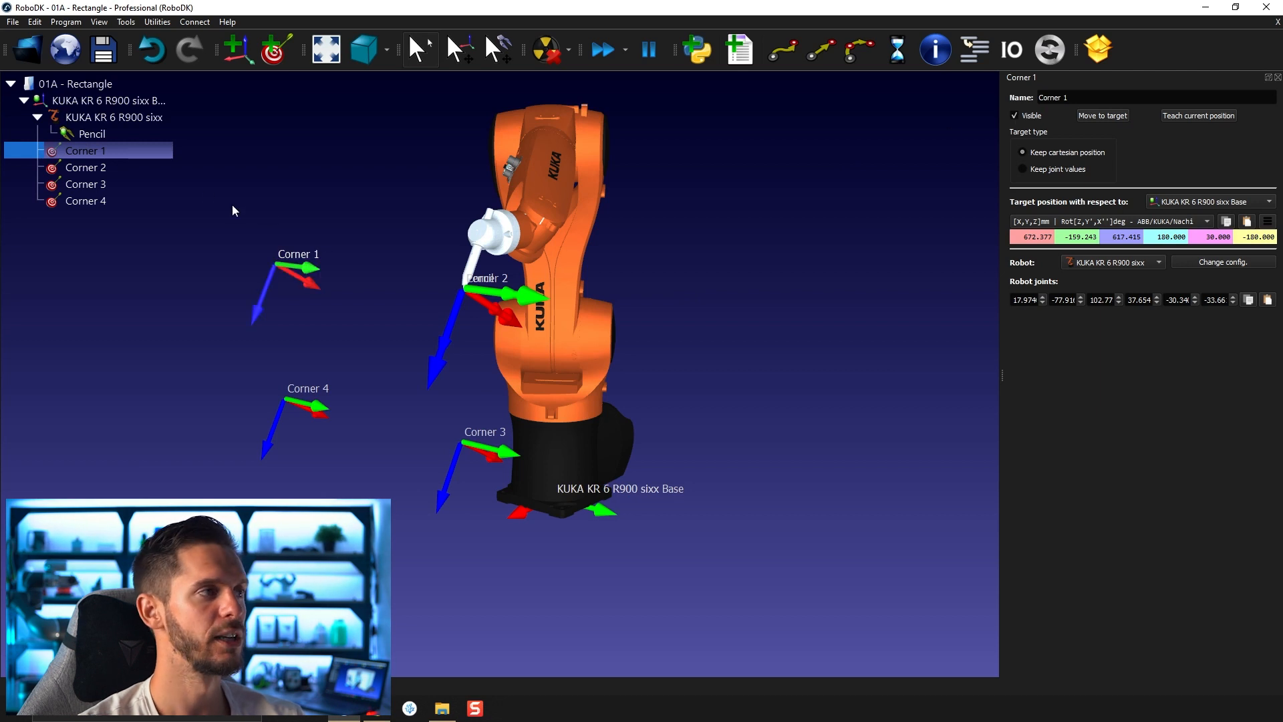
right_click(123, 151)
left_click(167, 218)
right_click(120, 153)
left_click(171, 217)
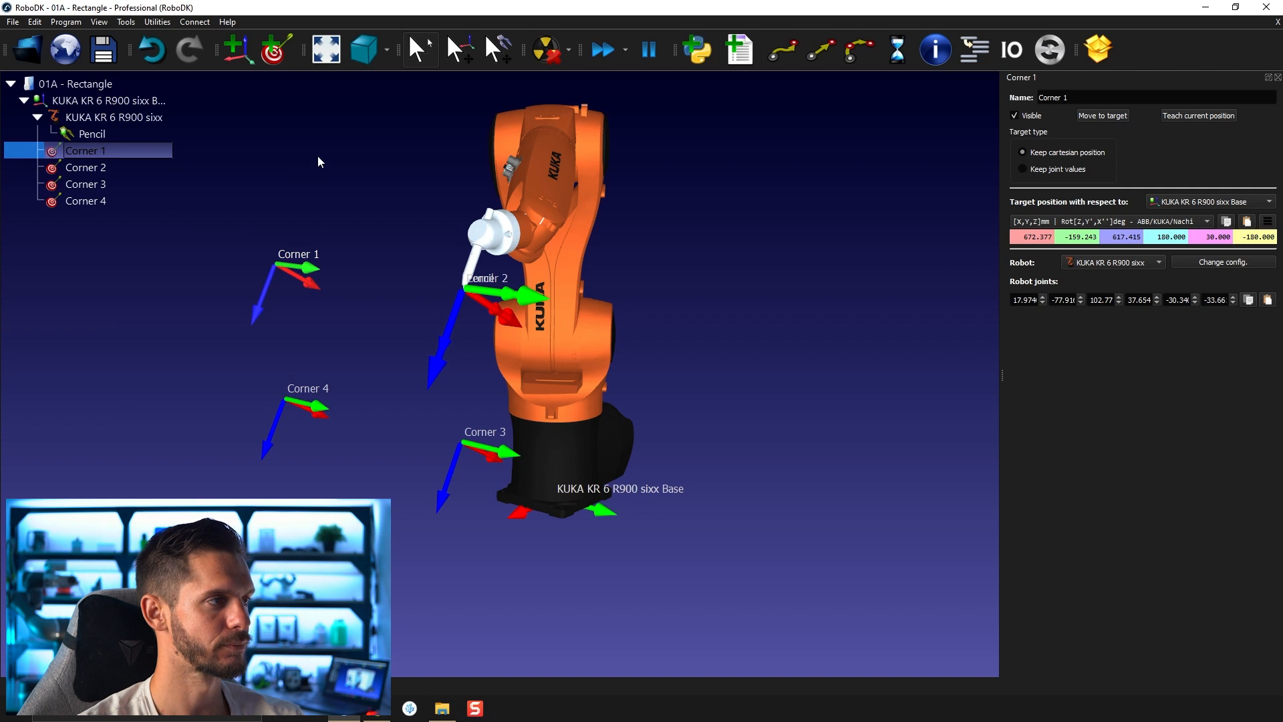
- Move the robot to the Corner 1 target using its options
left_click(353, 179)
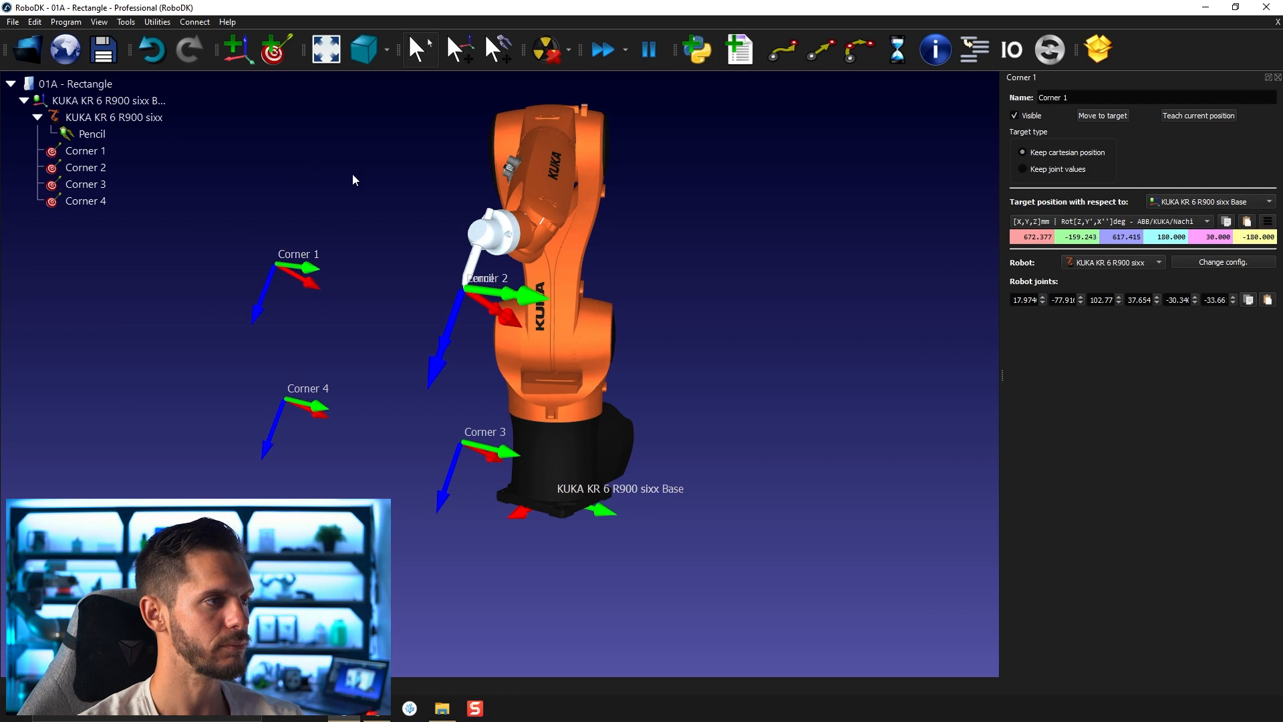
left_click(1111, 115)
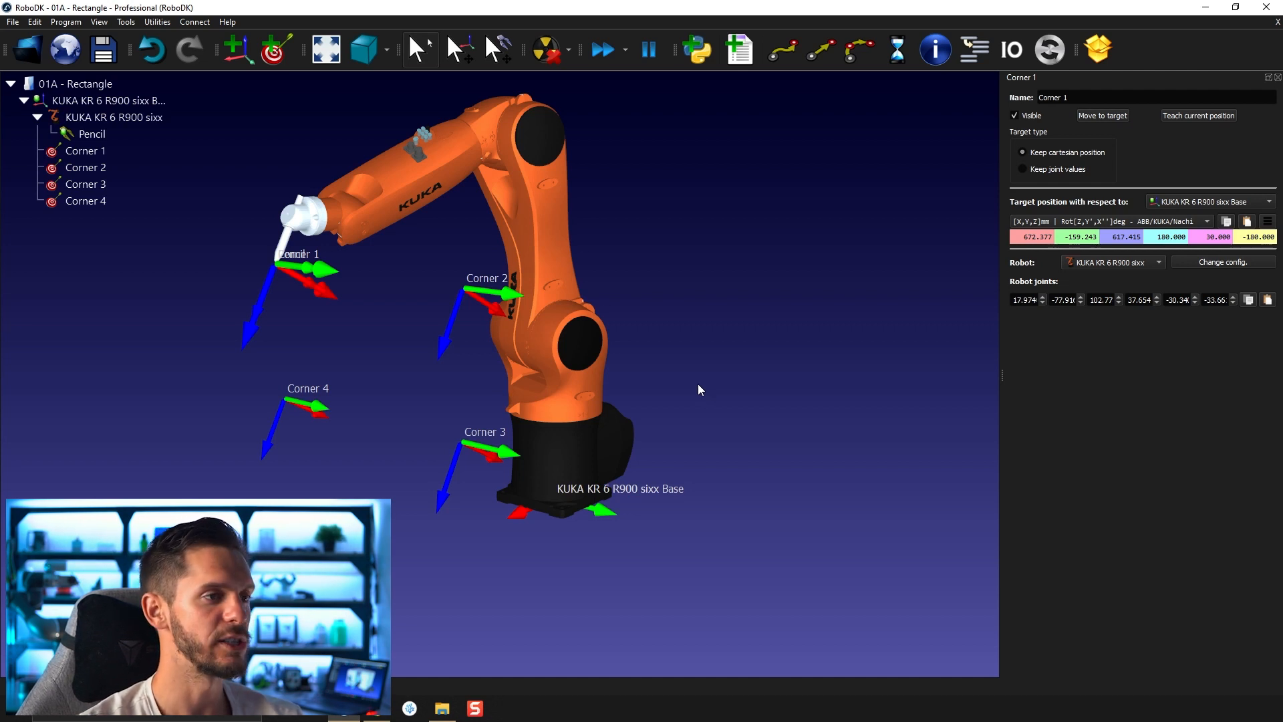
middle_click_drag(700, 390, 747, 413)
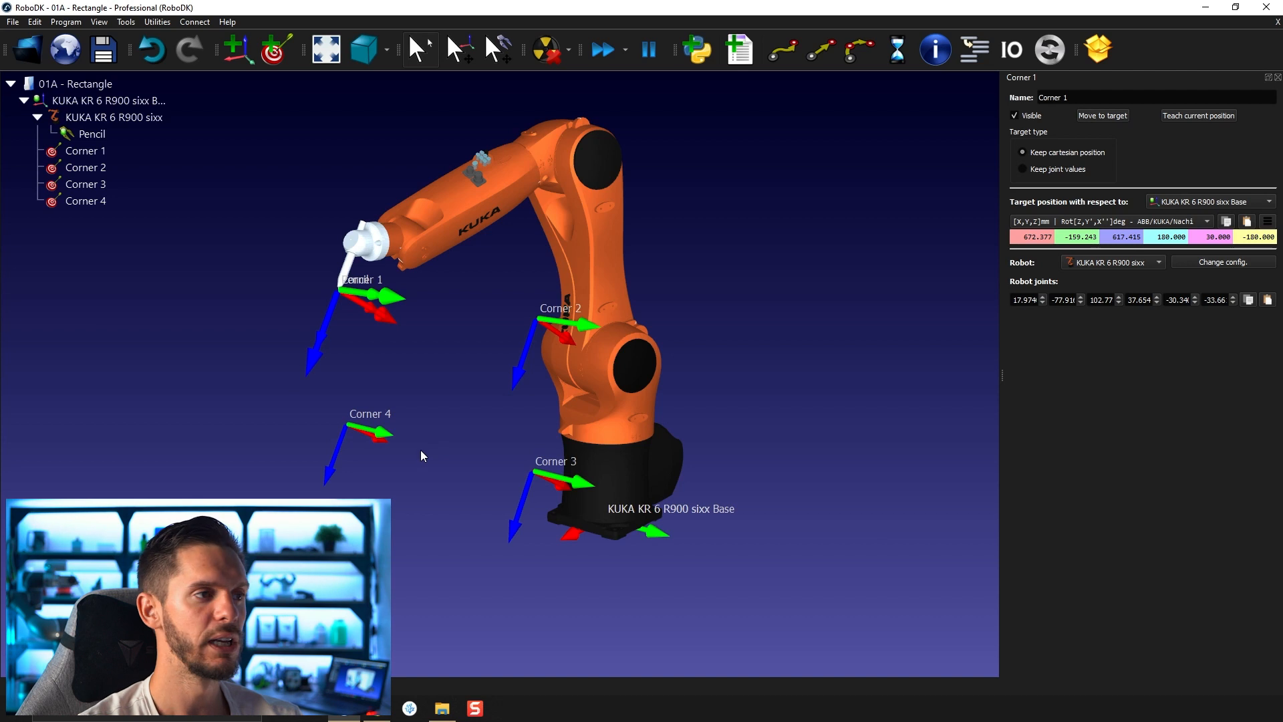
middle_click_drag(471, 417, 471, 408)
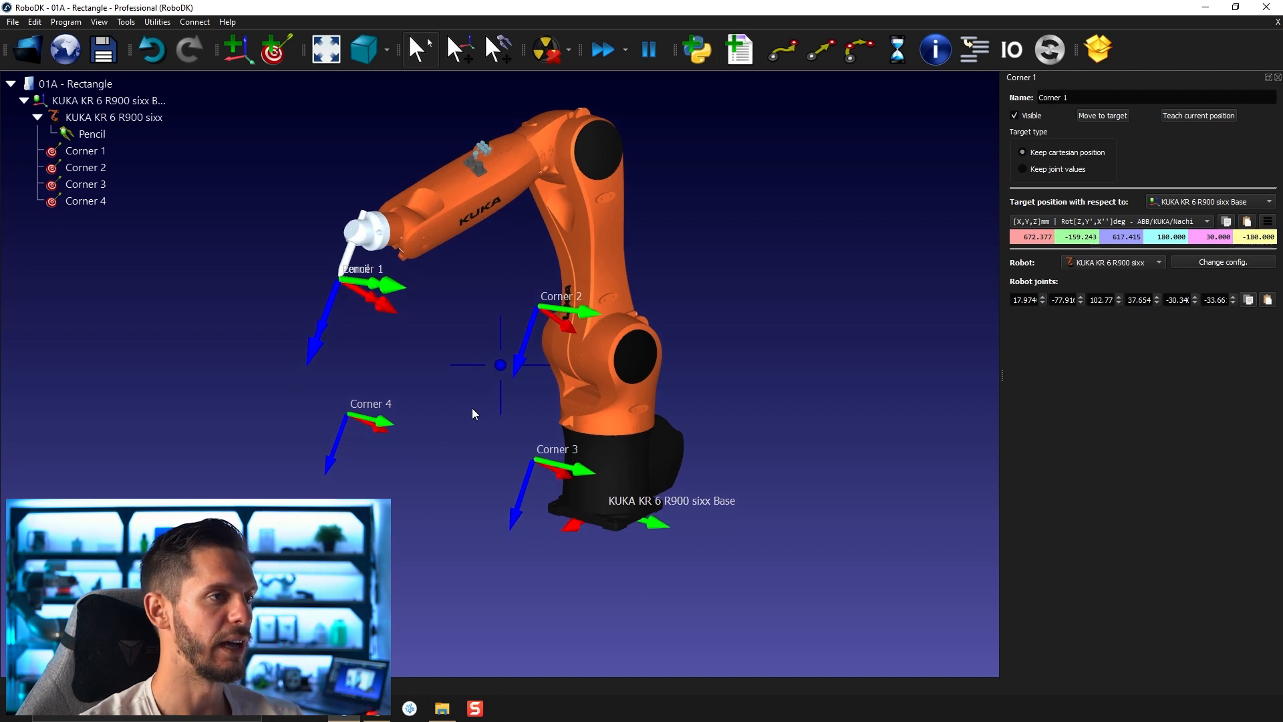